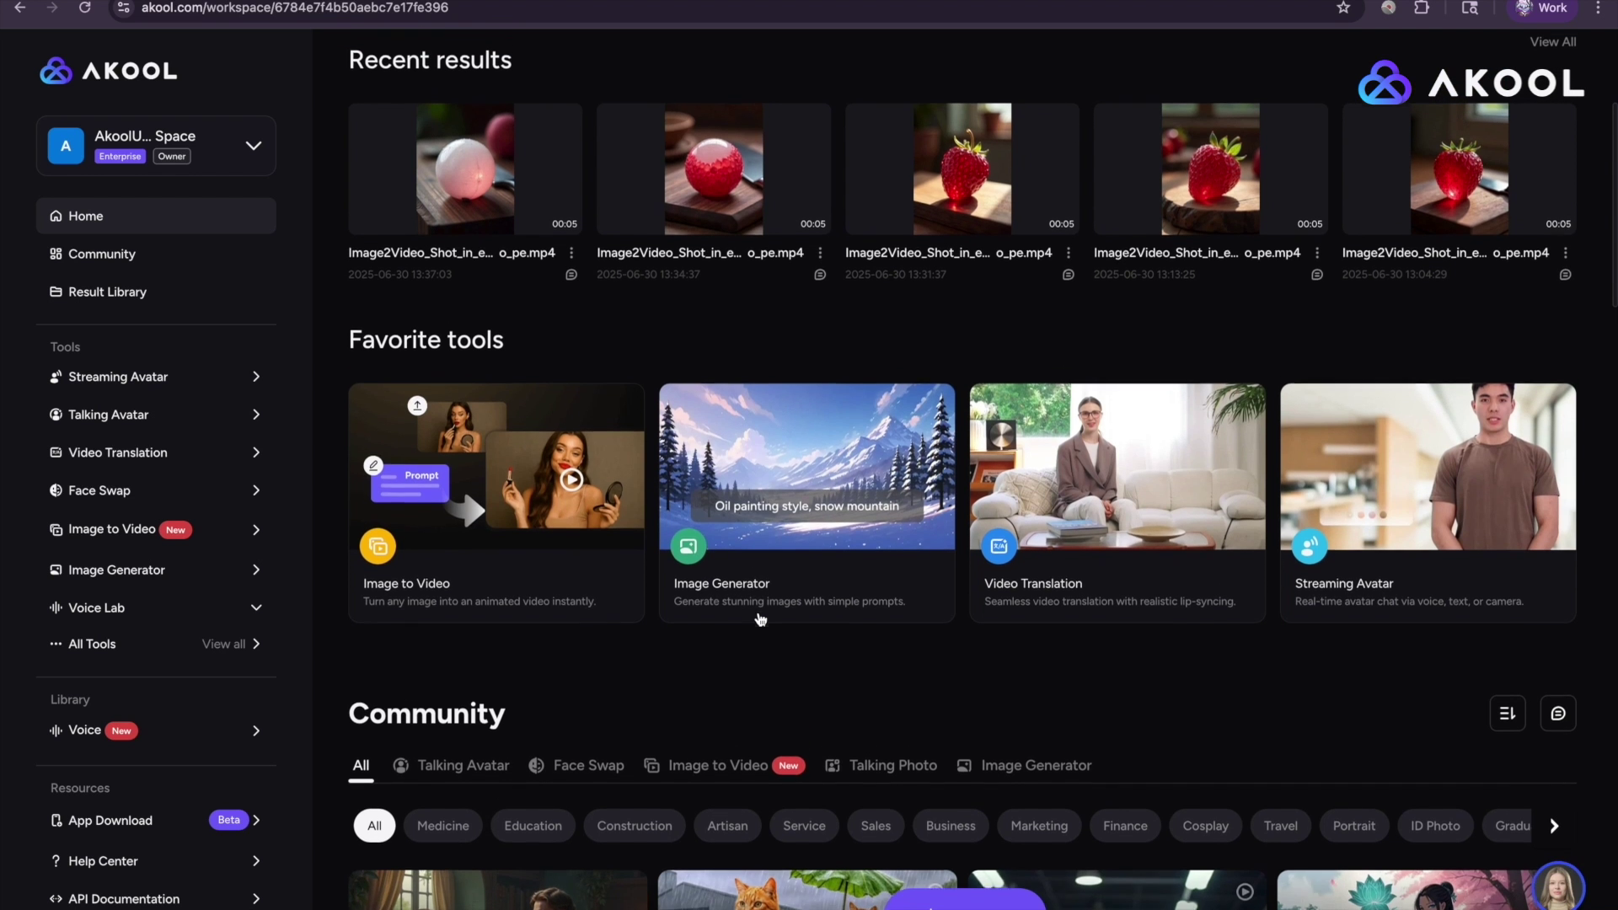
pyautogui.scroll(1, 761, 619)
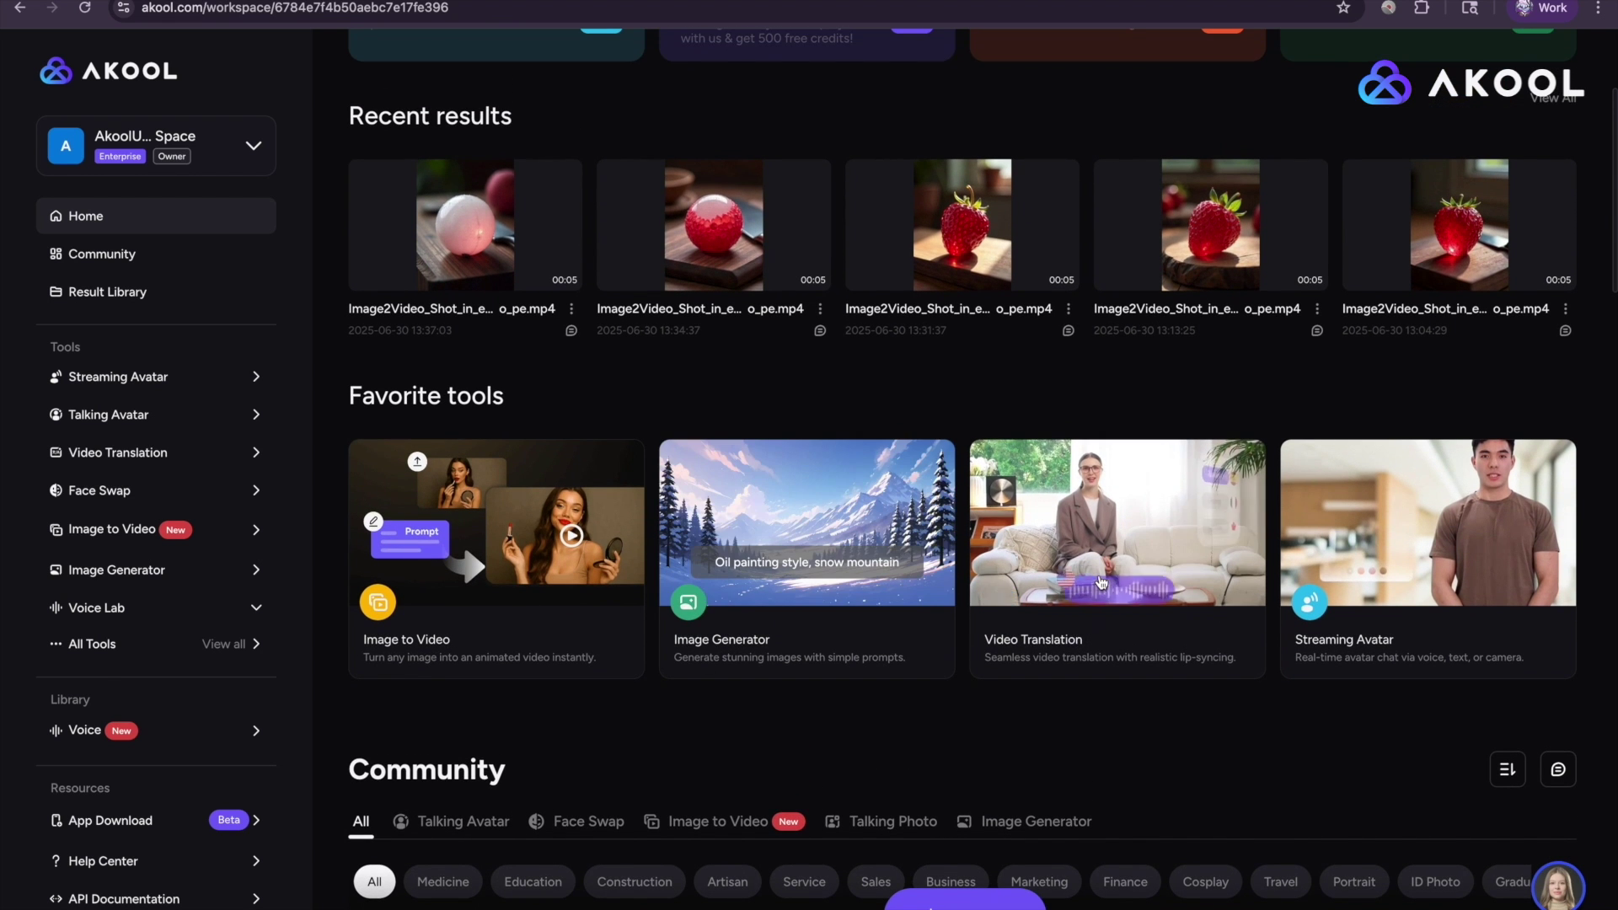
pyautogui.click(1101, 581)
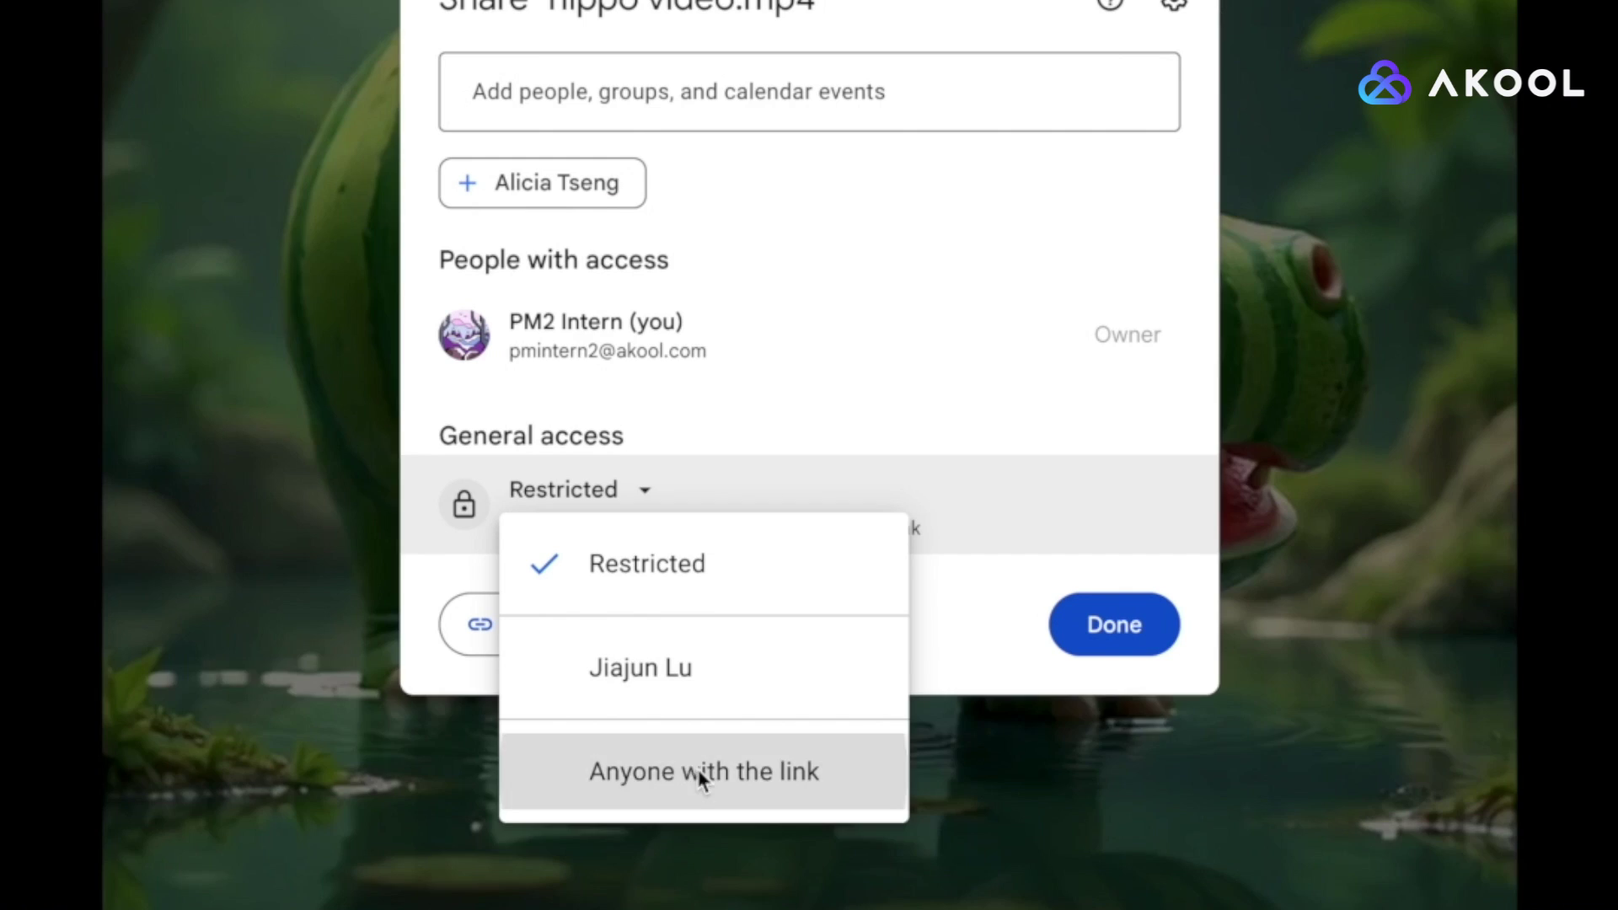
# Change the Drive video's general access from Restricted to 'Anyone with the link'
pyautogui.click(697, 768)
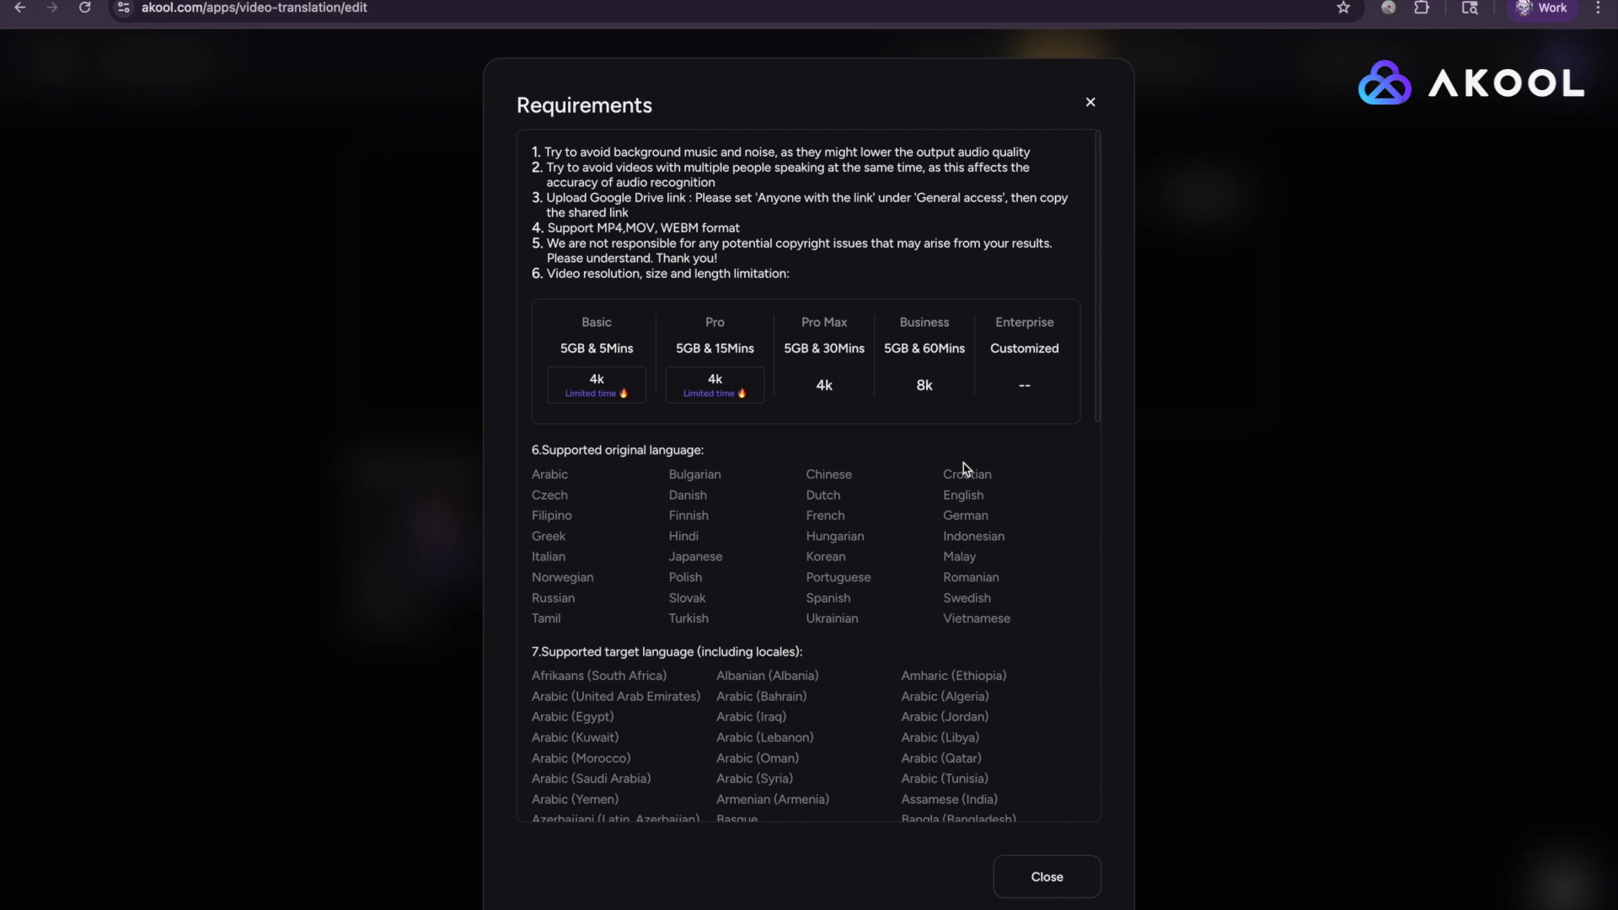
# Read the translation requirements through the full target-language list, then close them
pyautogui.scroll(-1, 965, 468)
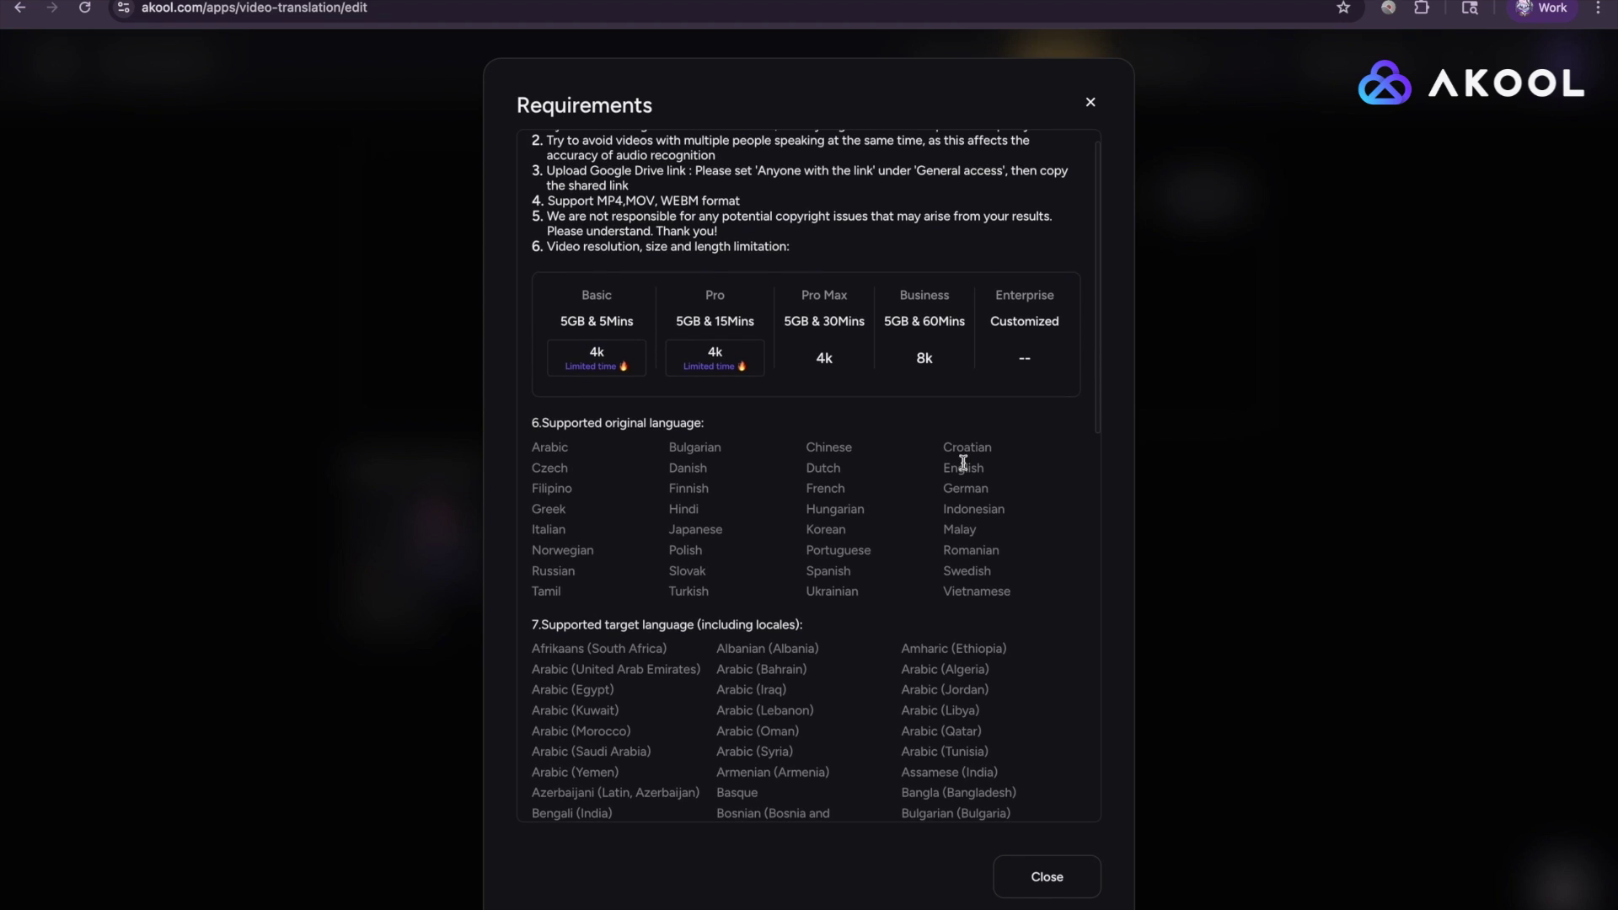
pyautogui.scroll(-2, 963, 462)
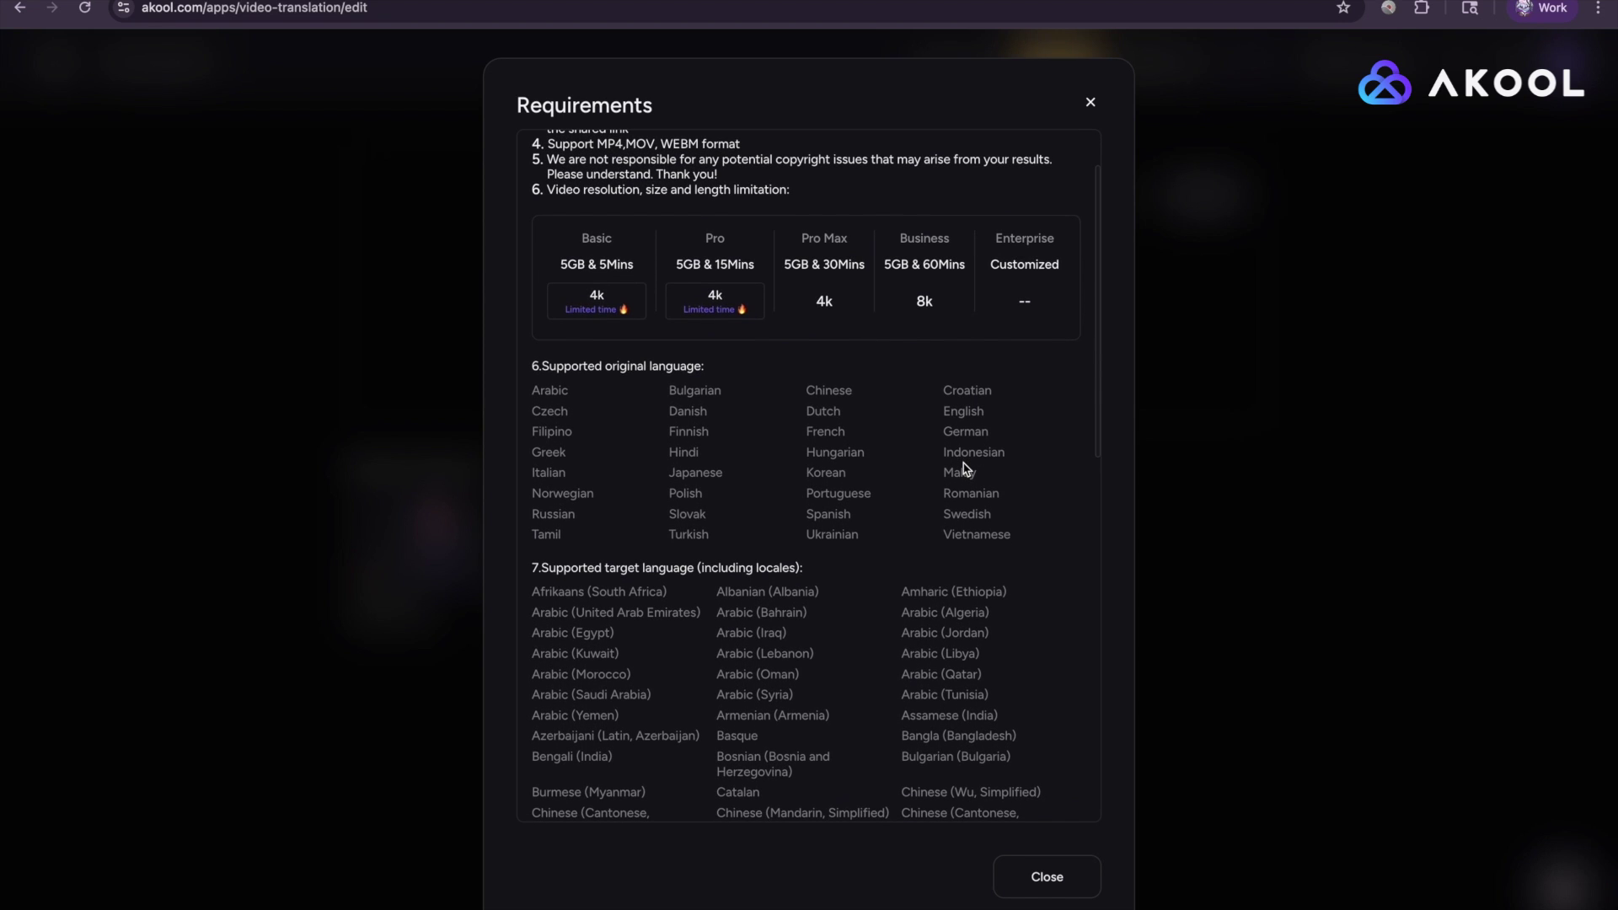
pyautogui.scroll(2, 964, 469)
pyautogui.scroll(1, 964, 470)
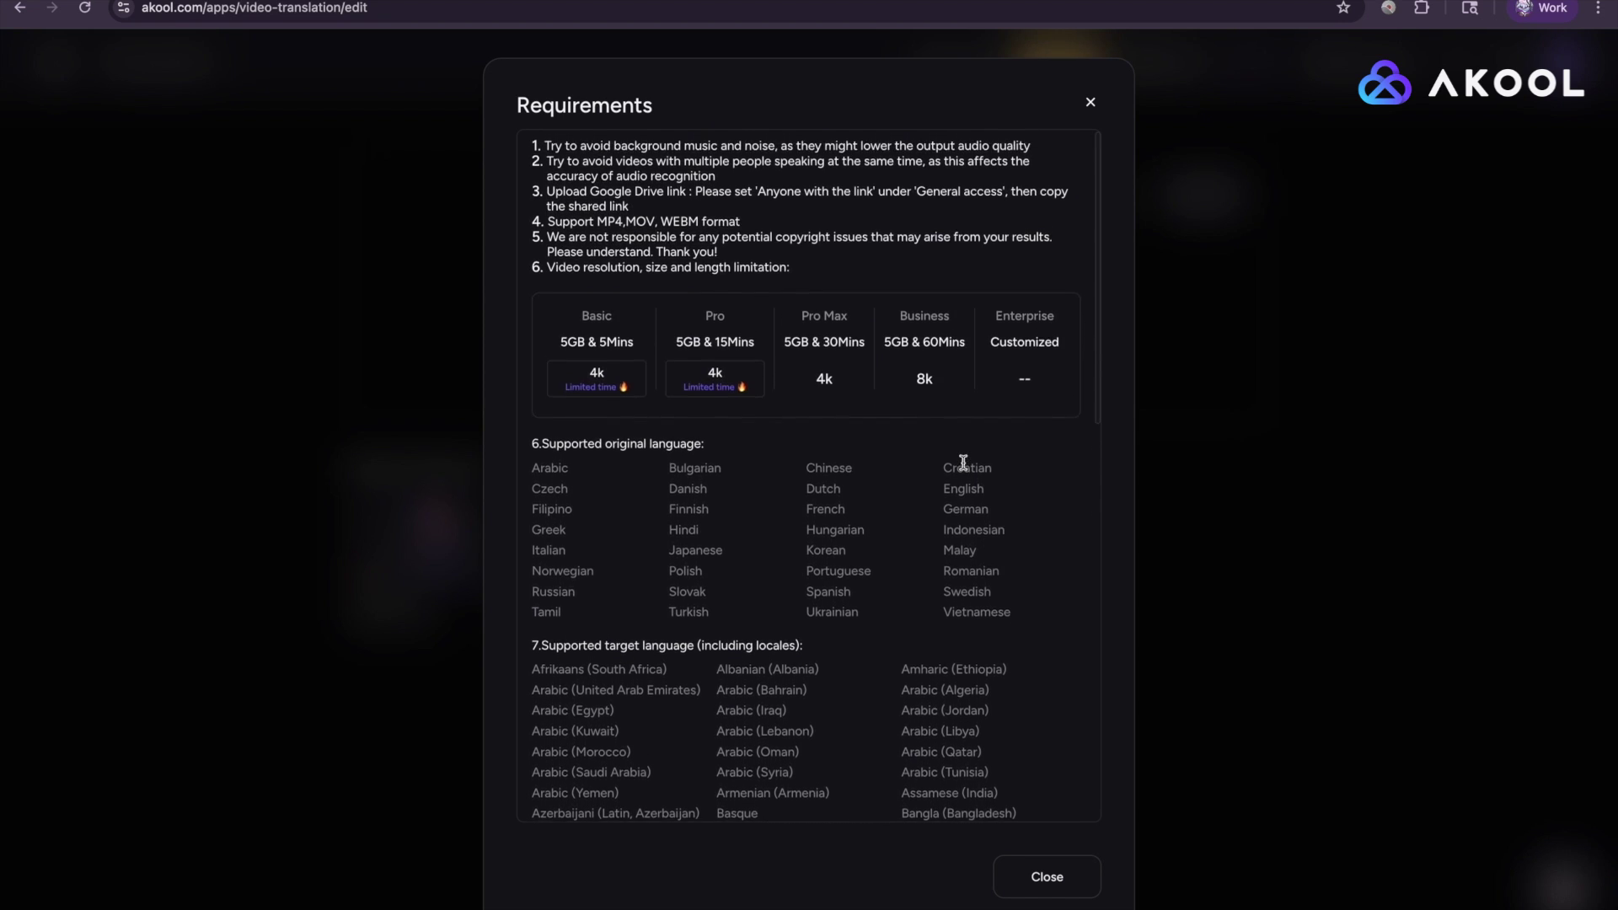
pyautogui.scroll(-3, 963, 465)
pyautogui.scroll(-7, 963, 462)
pyautogui.scroll(-10, 963, 462)
pyautogui.scroll(-10, 961, 458)
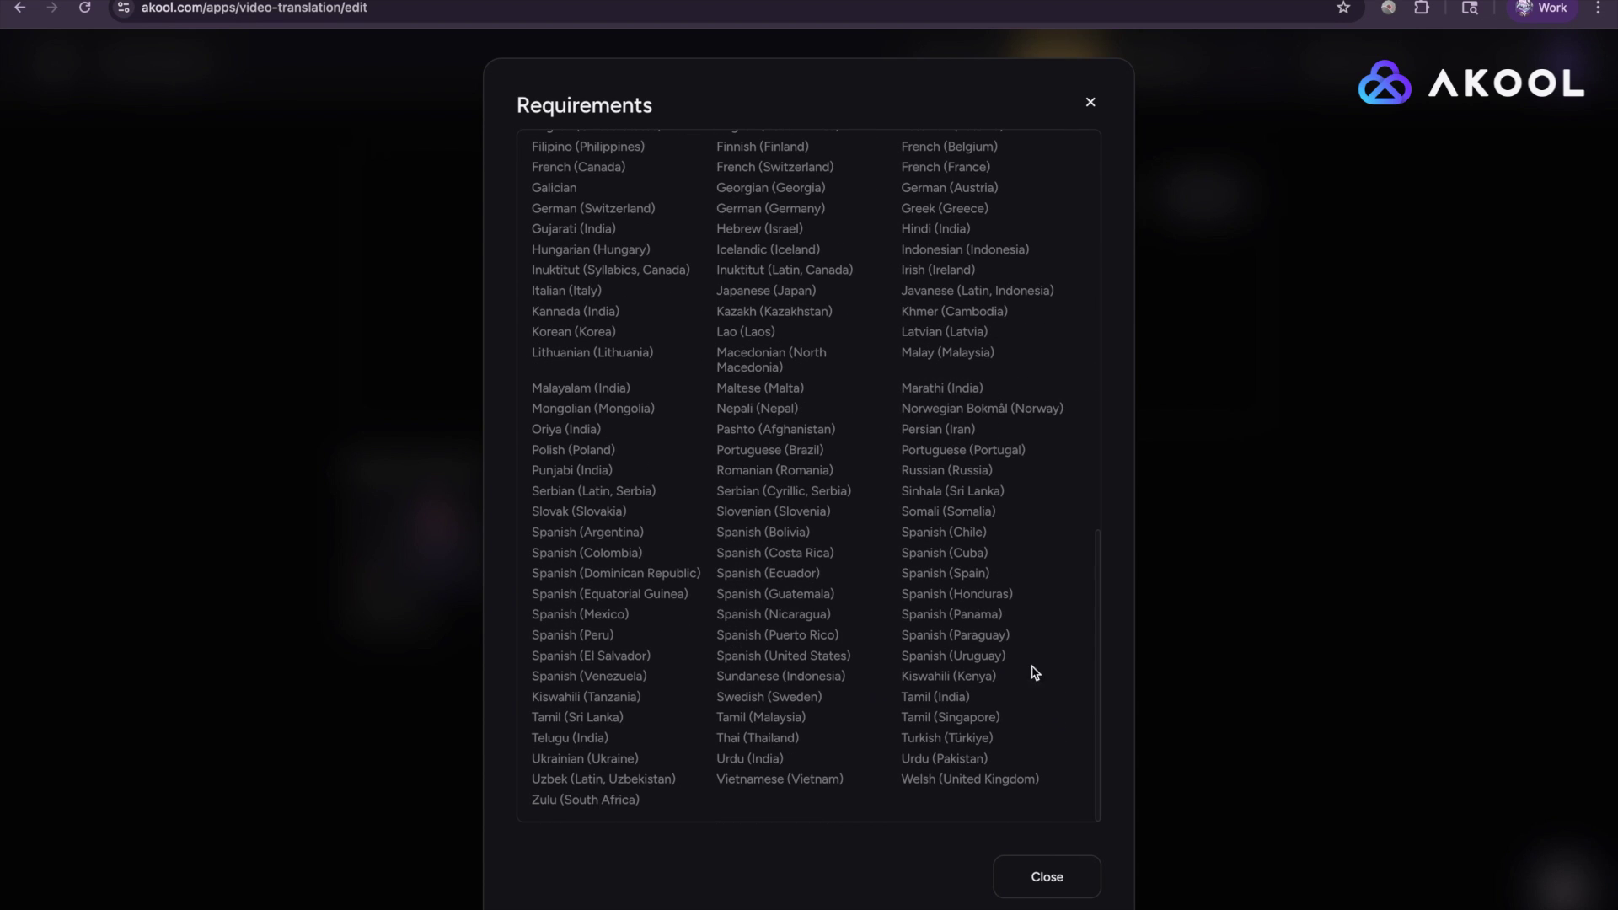
pyautogui.click(1076, 877)
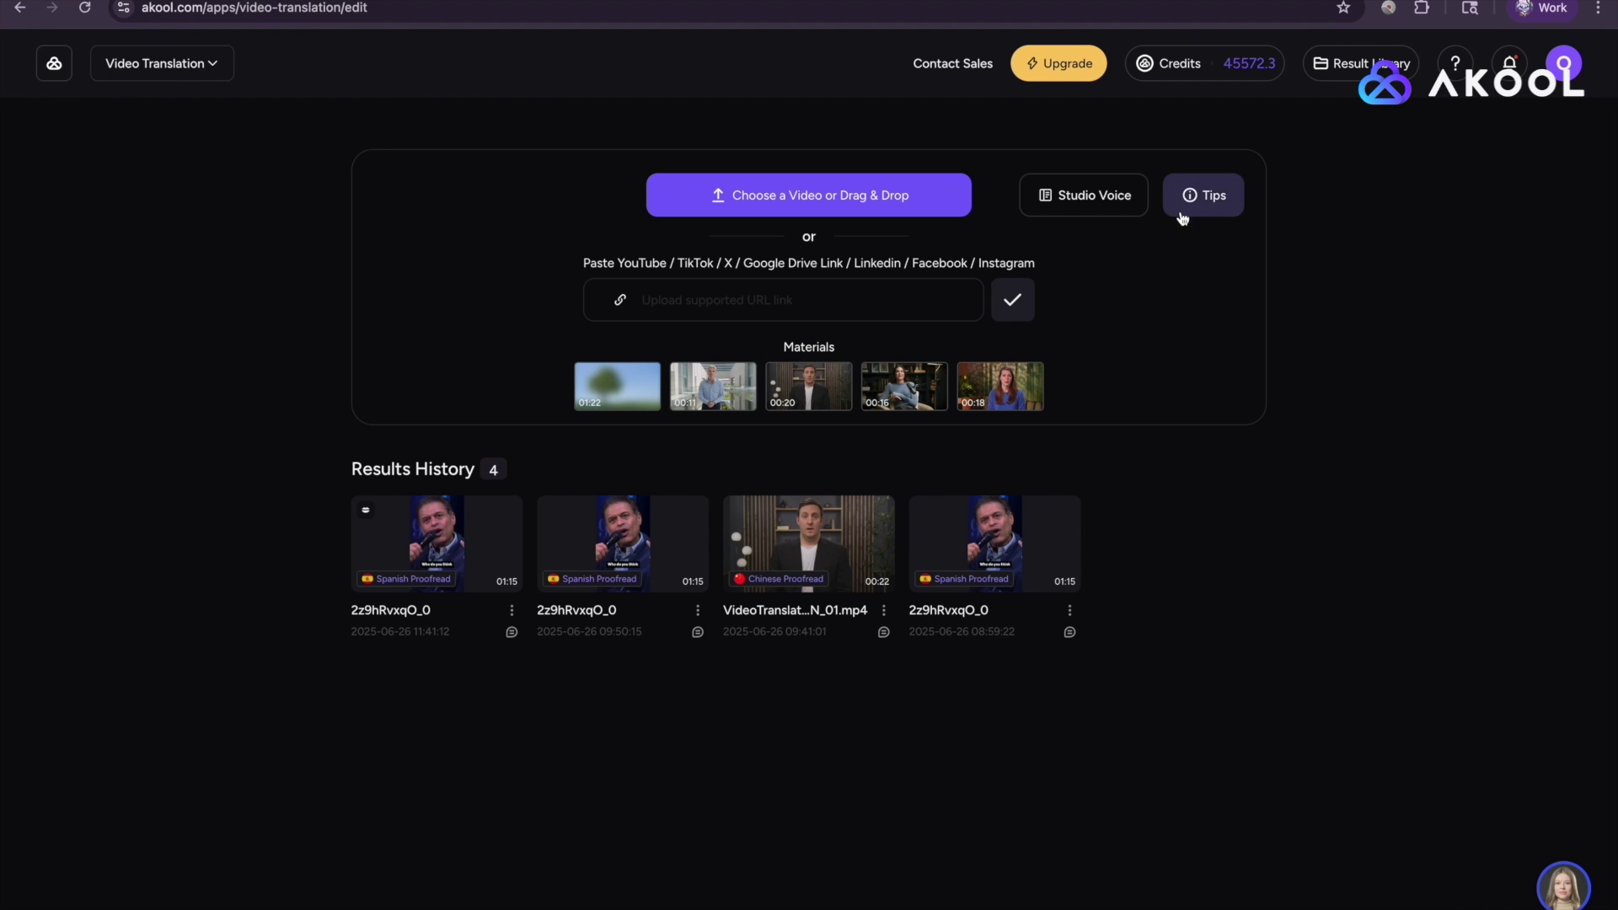
# Start a new Studio Voice set and view its Don't Translate, voice style and pronunciation tabs
pyautogui.click(1107, 209)
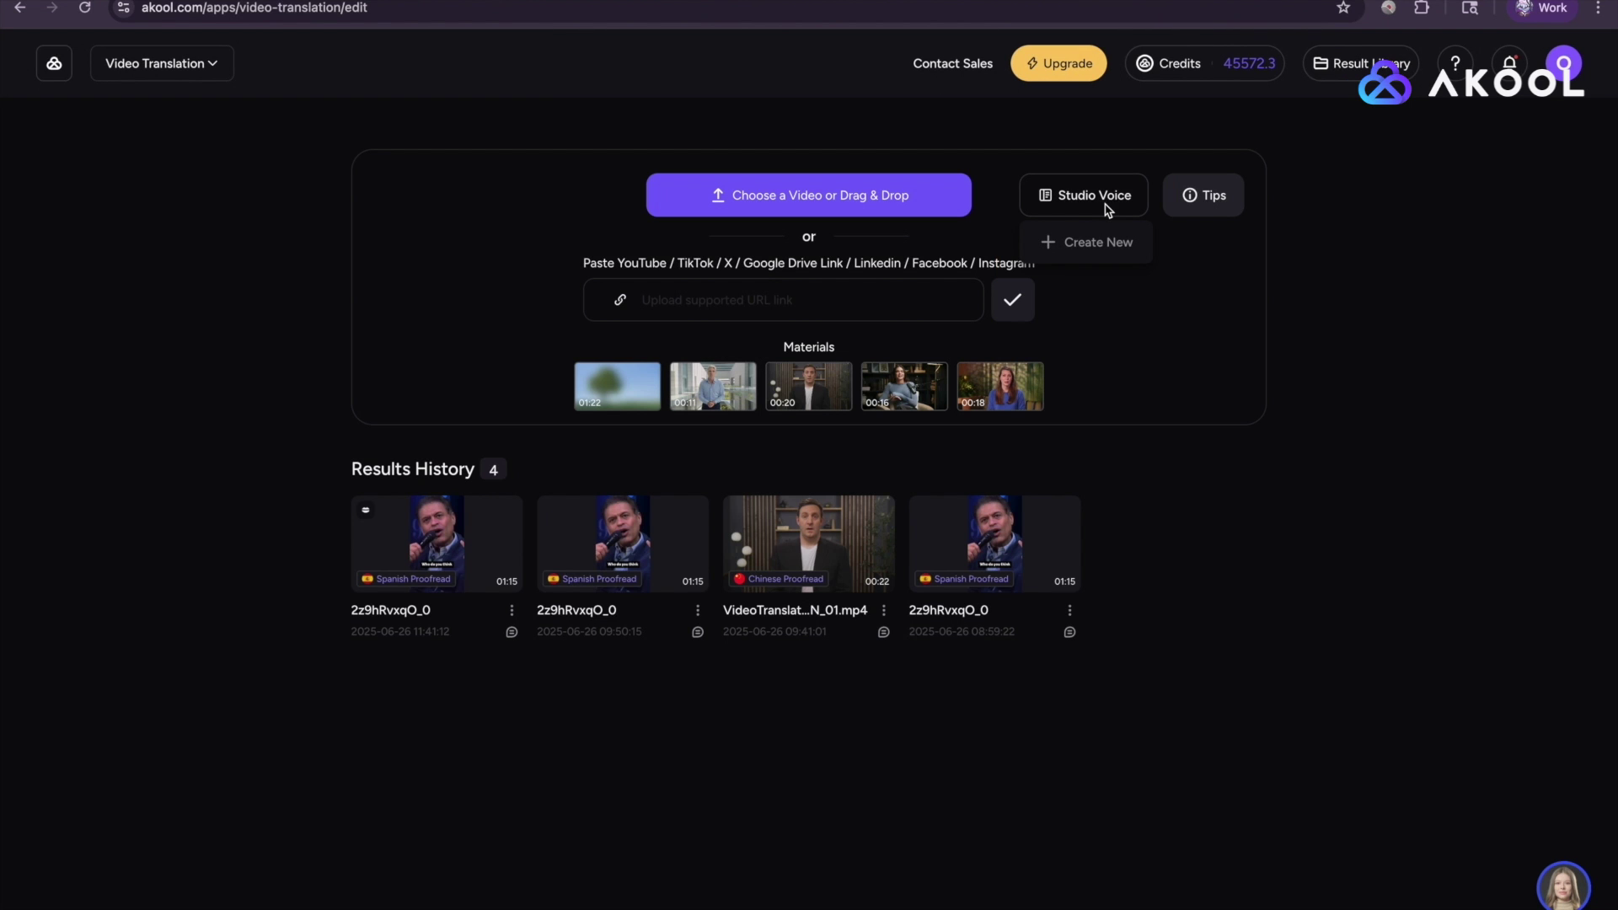
pyautogui.click(1112, 243)
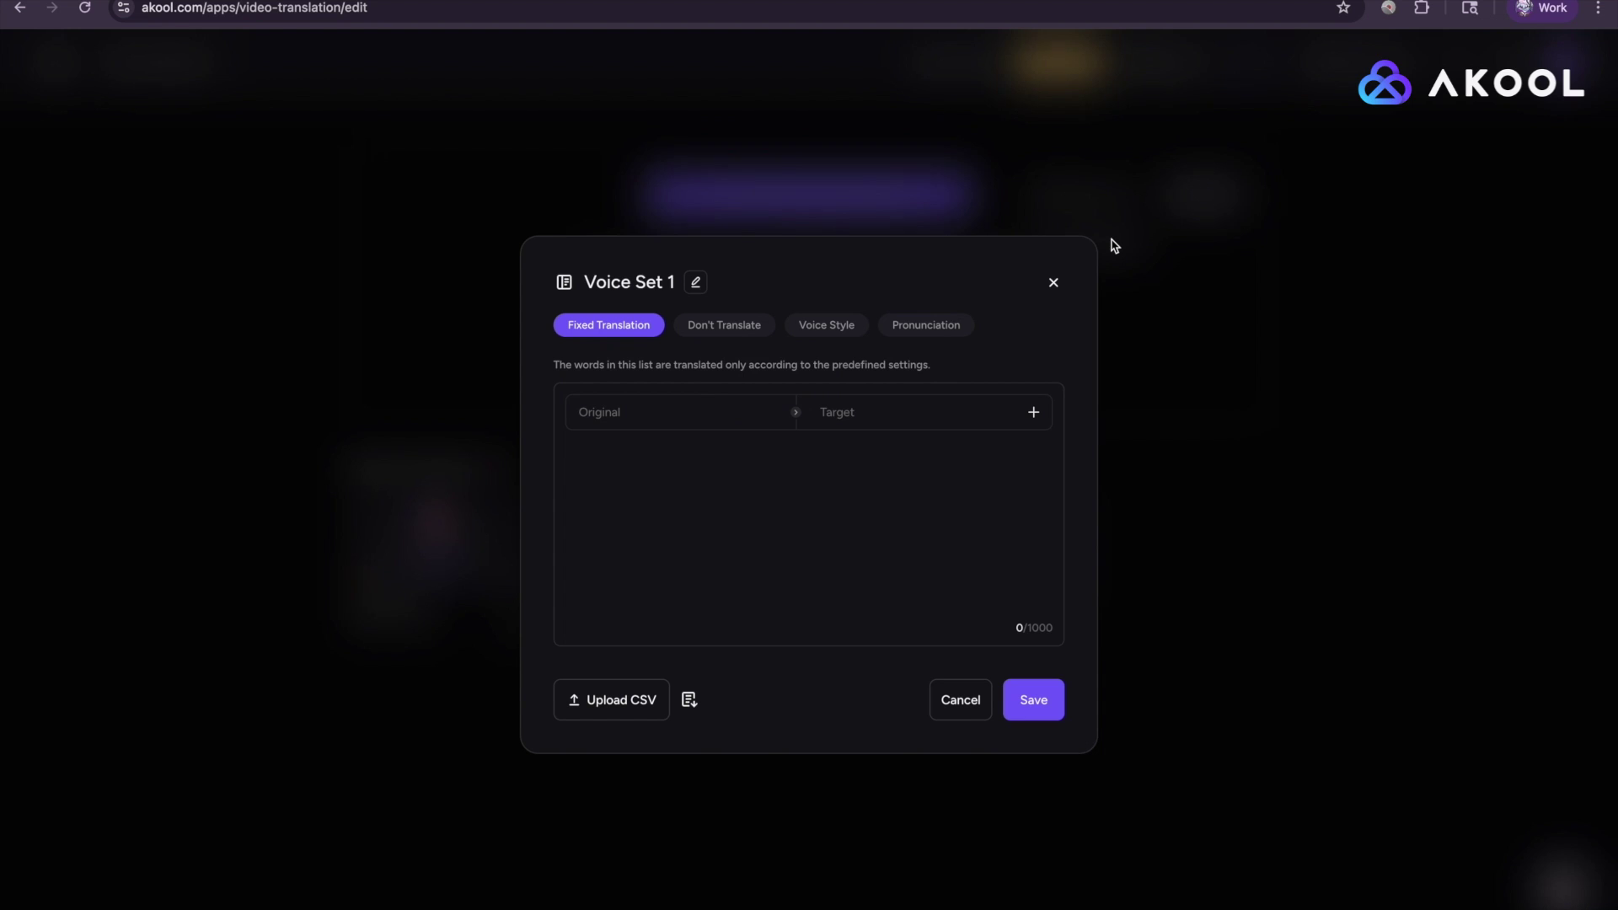
pyautogui.click(718, 327)
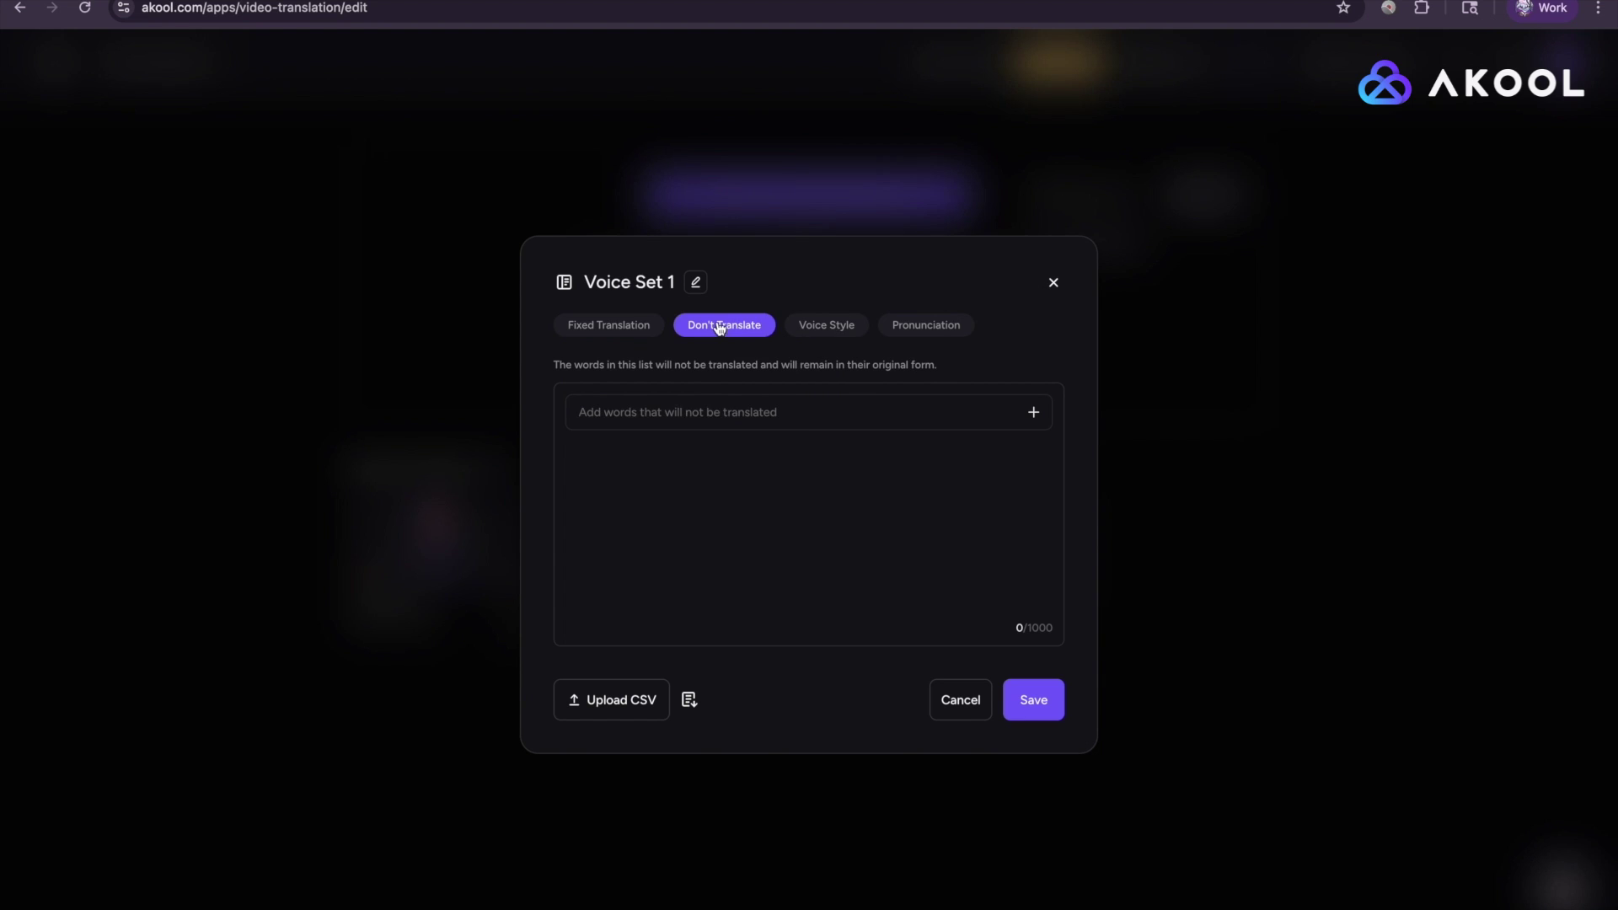
pyautogui.click(839, 330)
pyautogui.click(910, 336)
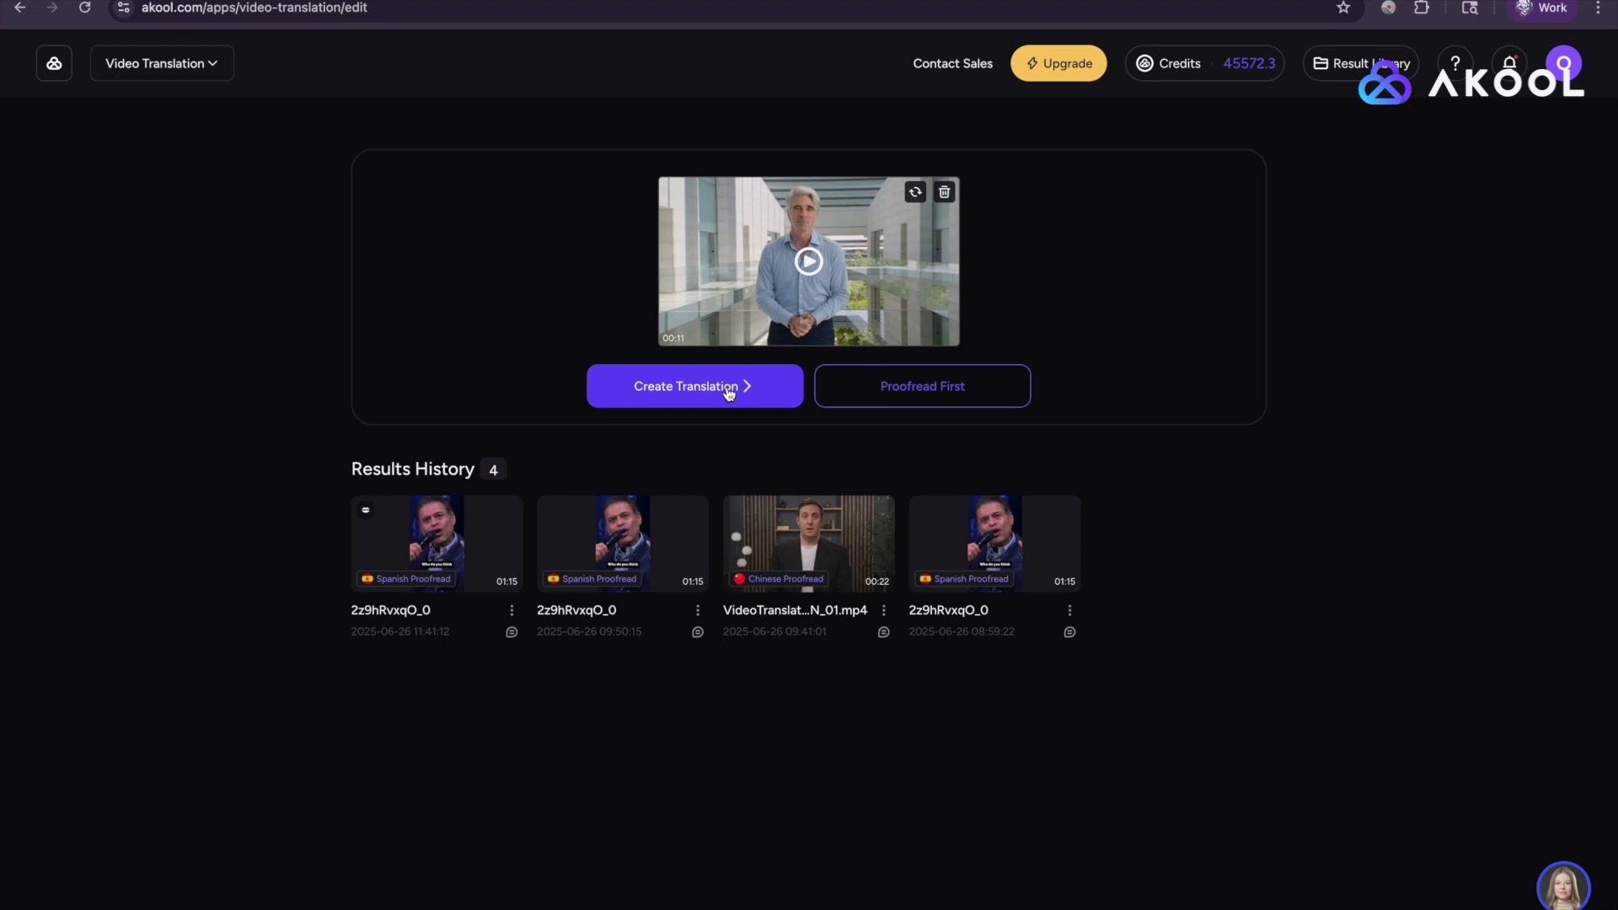
# Set the new translation's target language to Chinese (Simplified) and show the speaker voice choices
pyautogui.click(729, 392)
pyautogui.moveTo(690, 645)
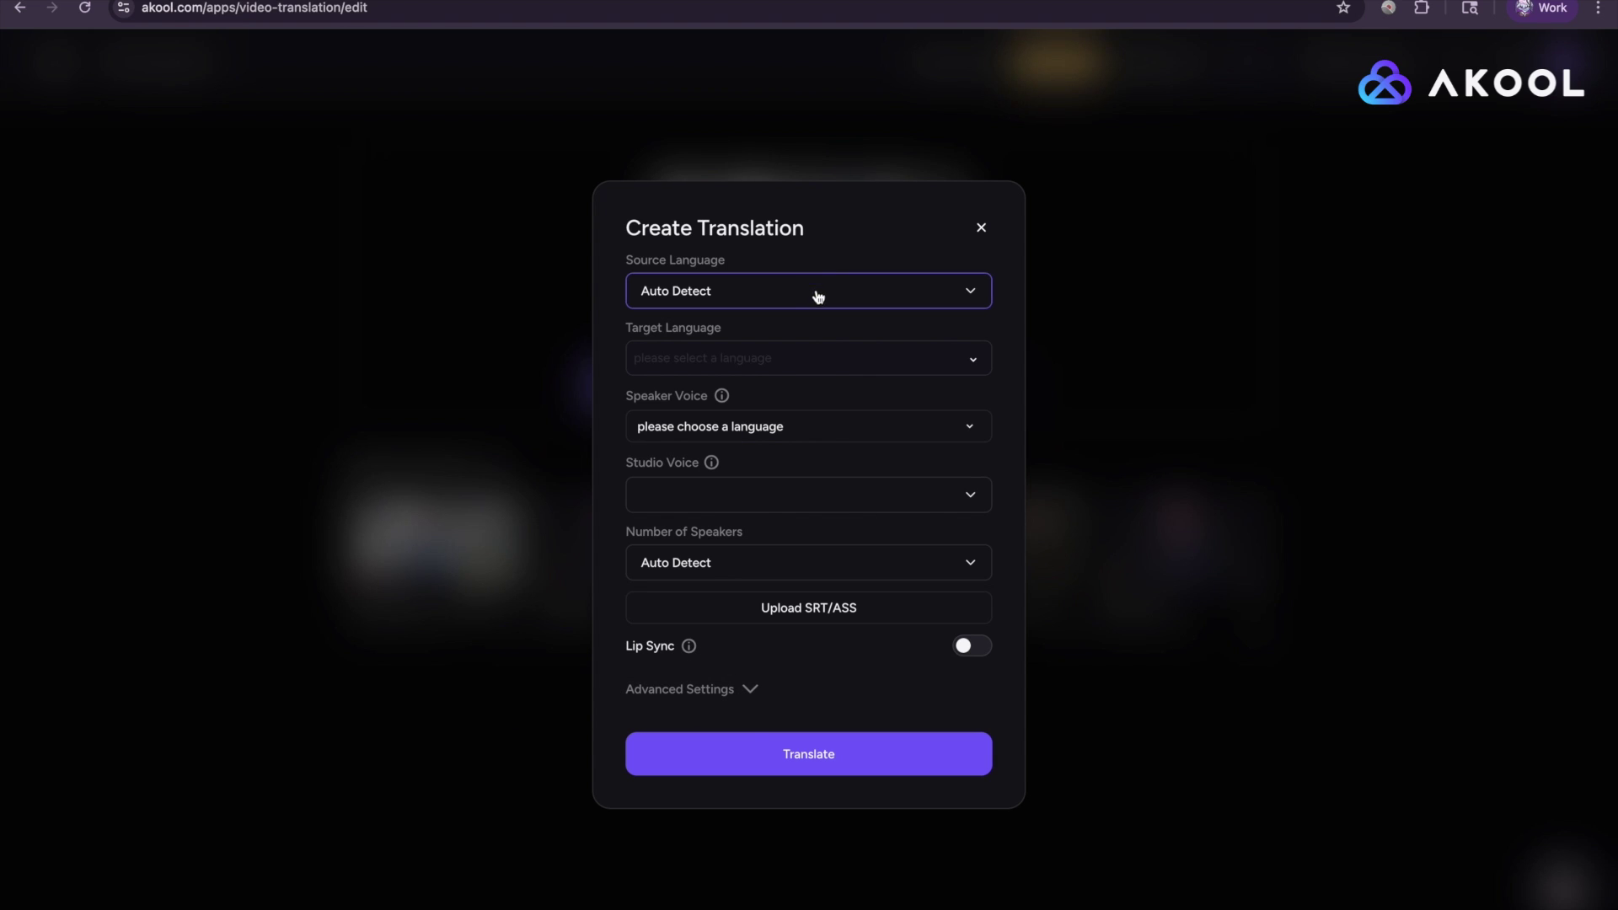
pyautogui.click(822, 361)
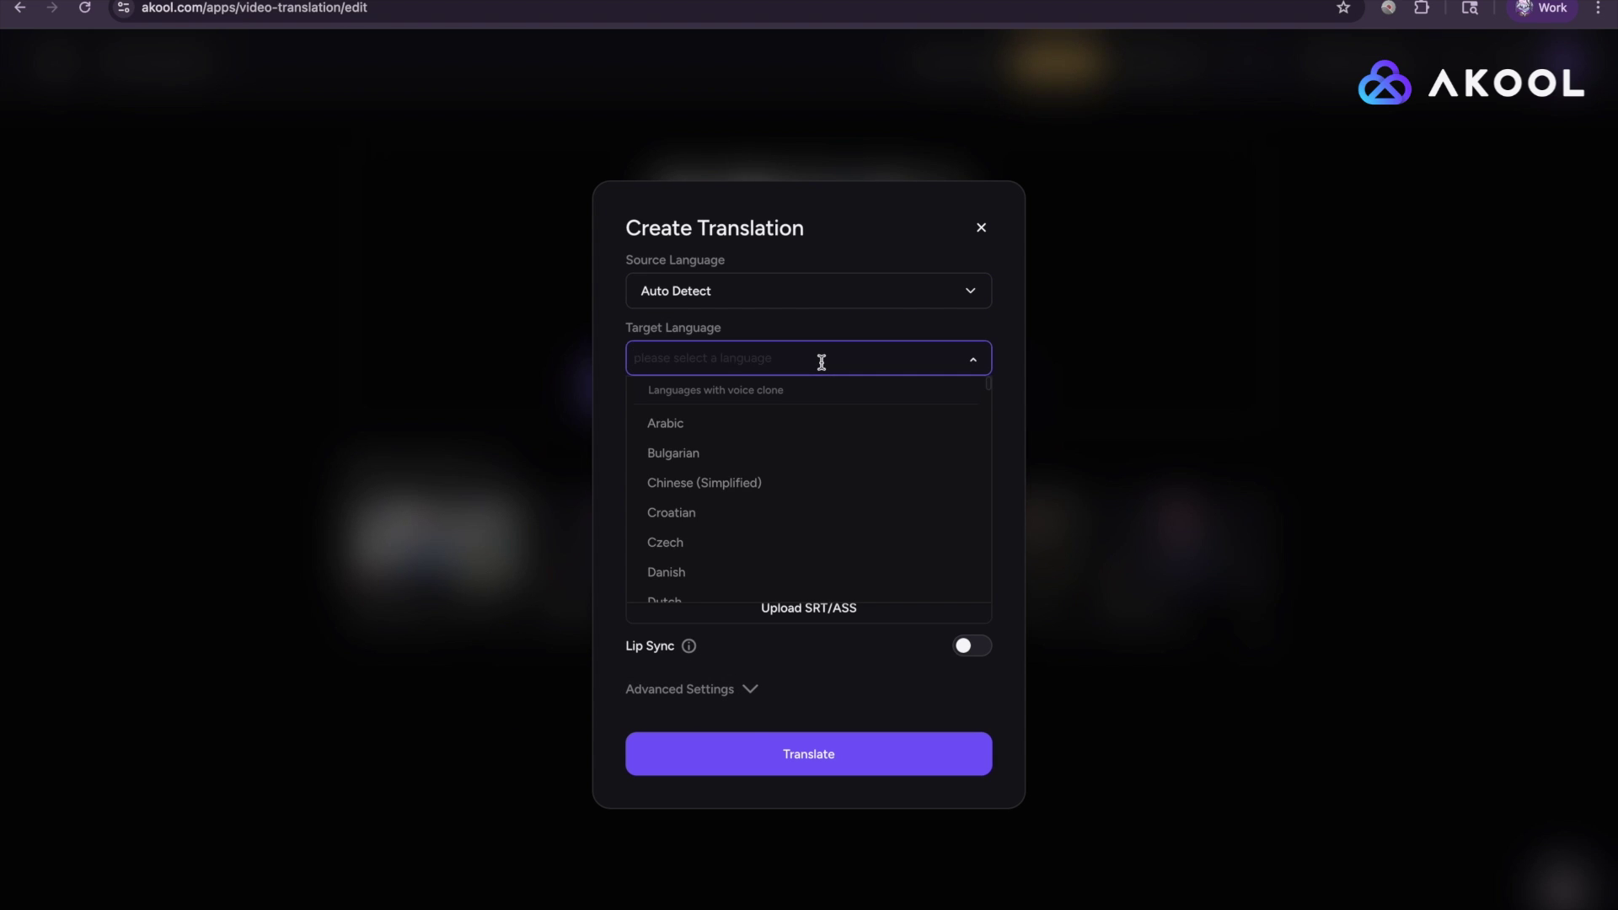
pyautogui.click(838, 482)
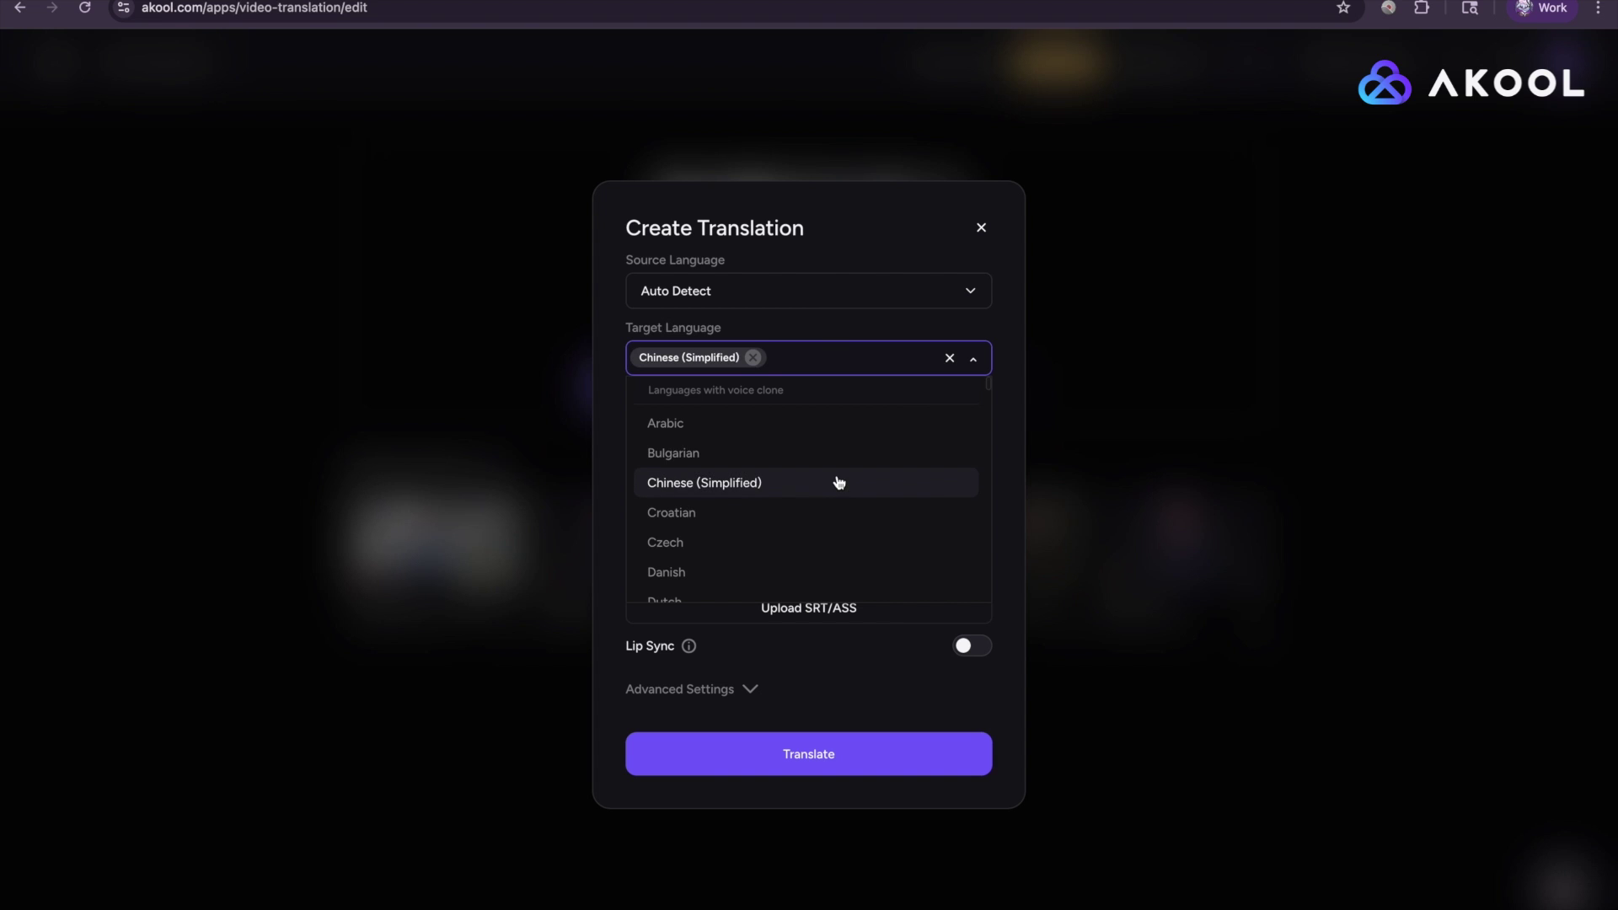
pyautogui.click(1009, 440)
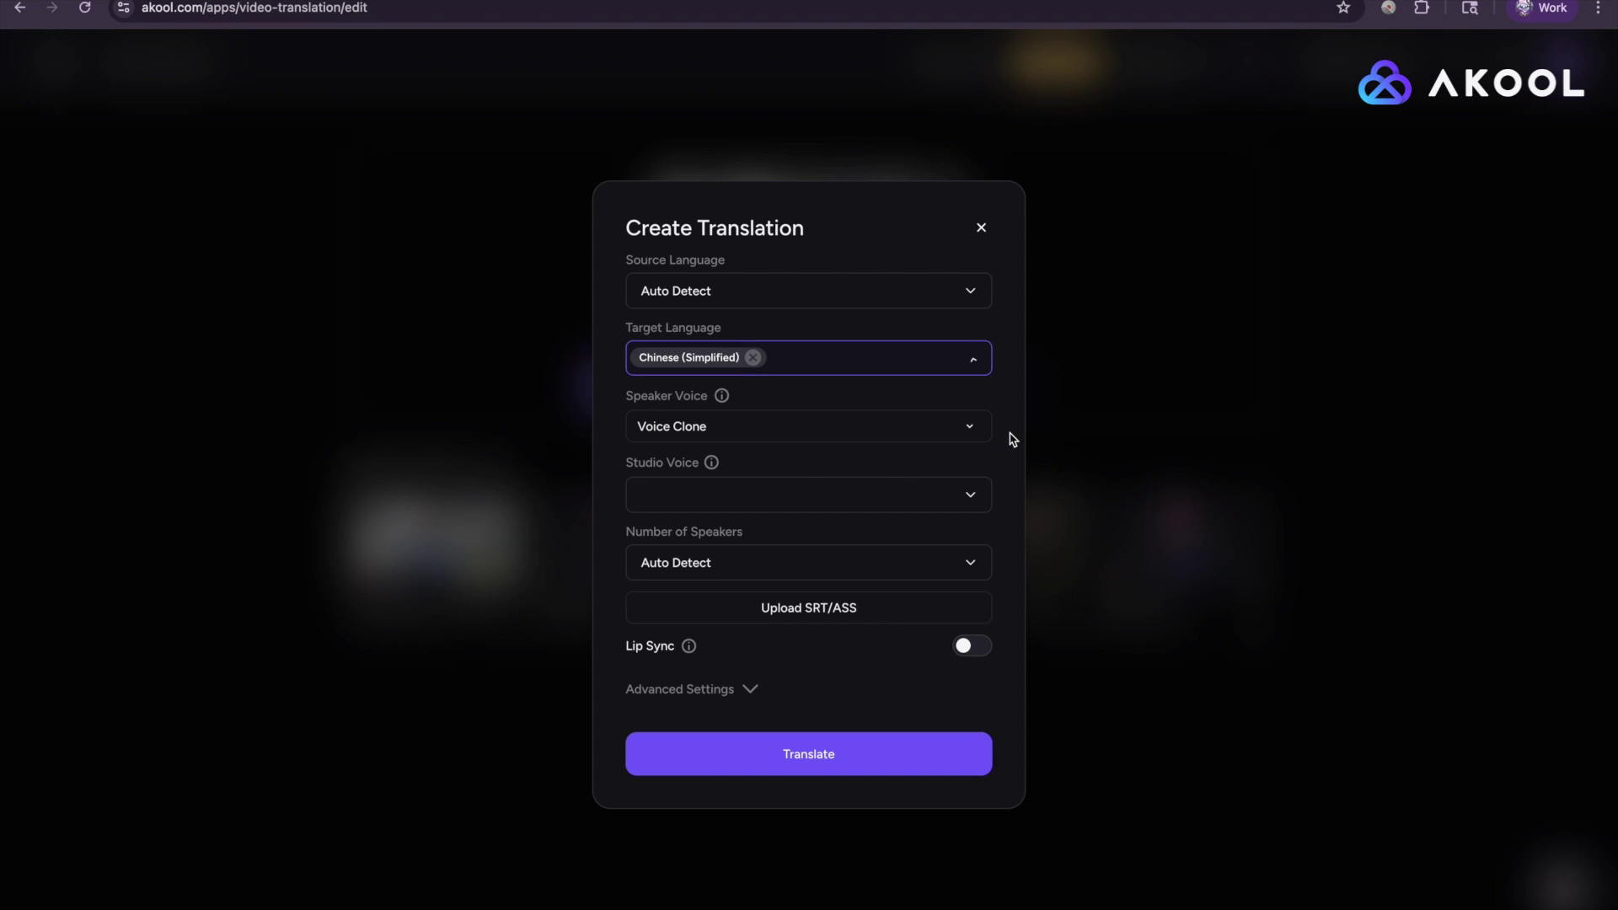
pyautogui.click(865, 430)
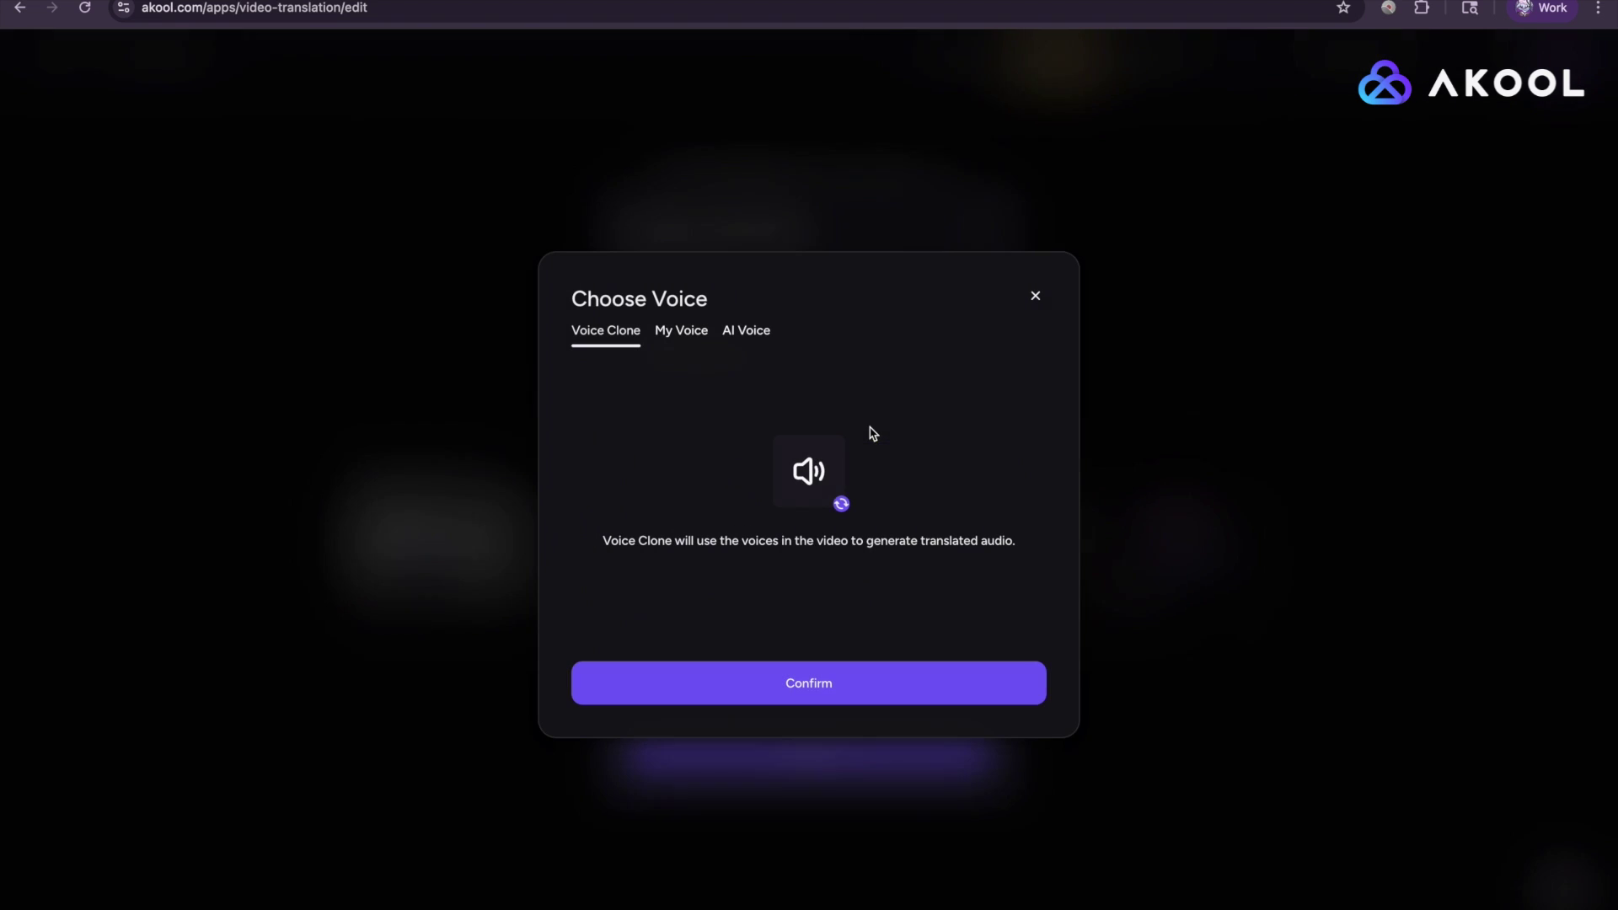
# Browse the empty My Voice collection and the Chinese AI Voice options
pyautogui.click(696, 332)
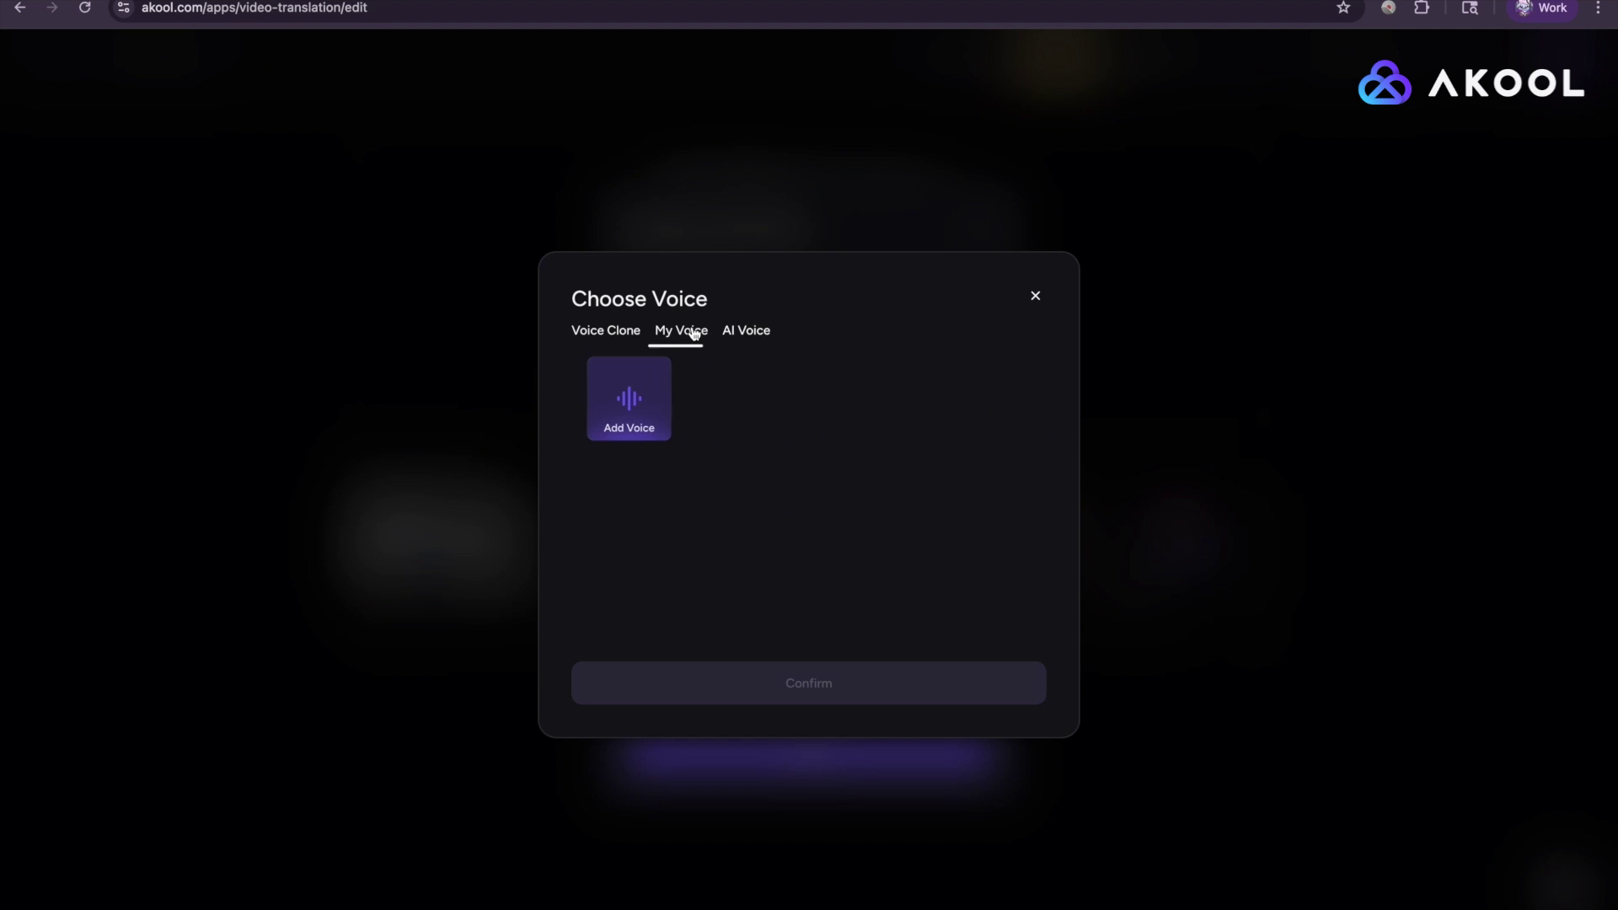
pyautogui.click(748, 340)
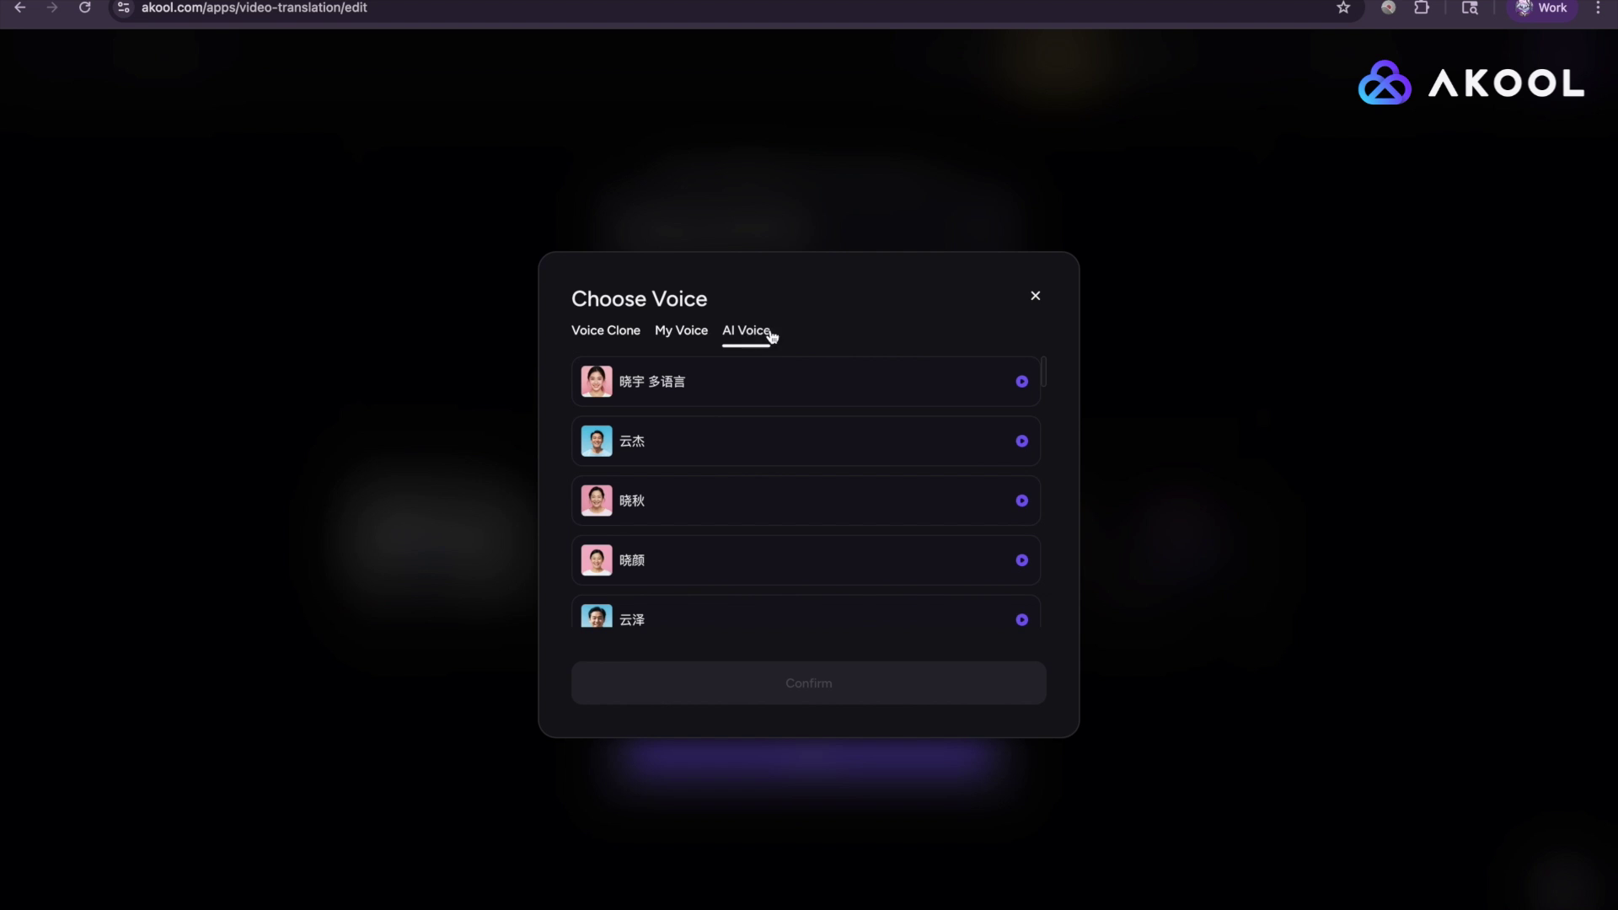
# Keep Voice Clone, set Number of Speakers to 1, and leave Lip Sync off
pyautogui.click(1035, 296)
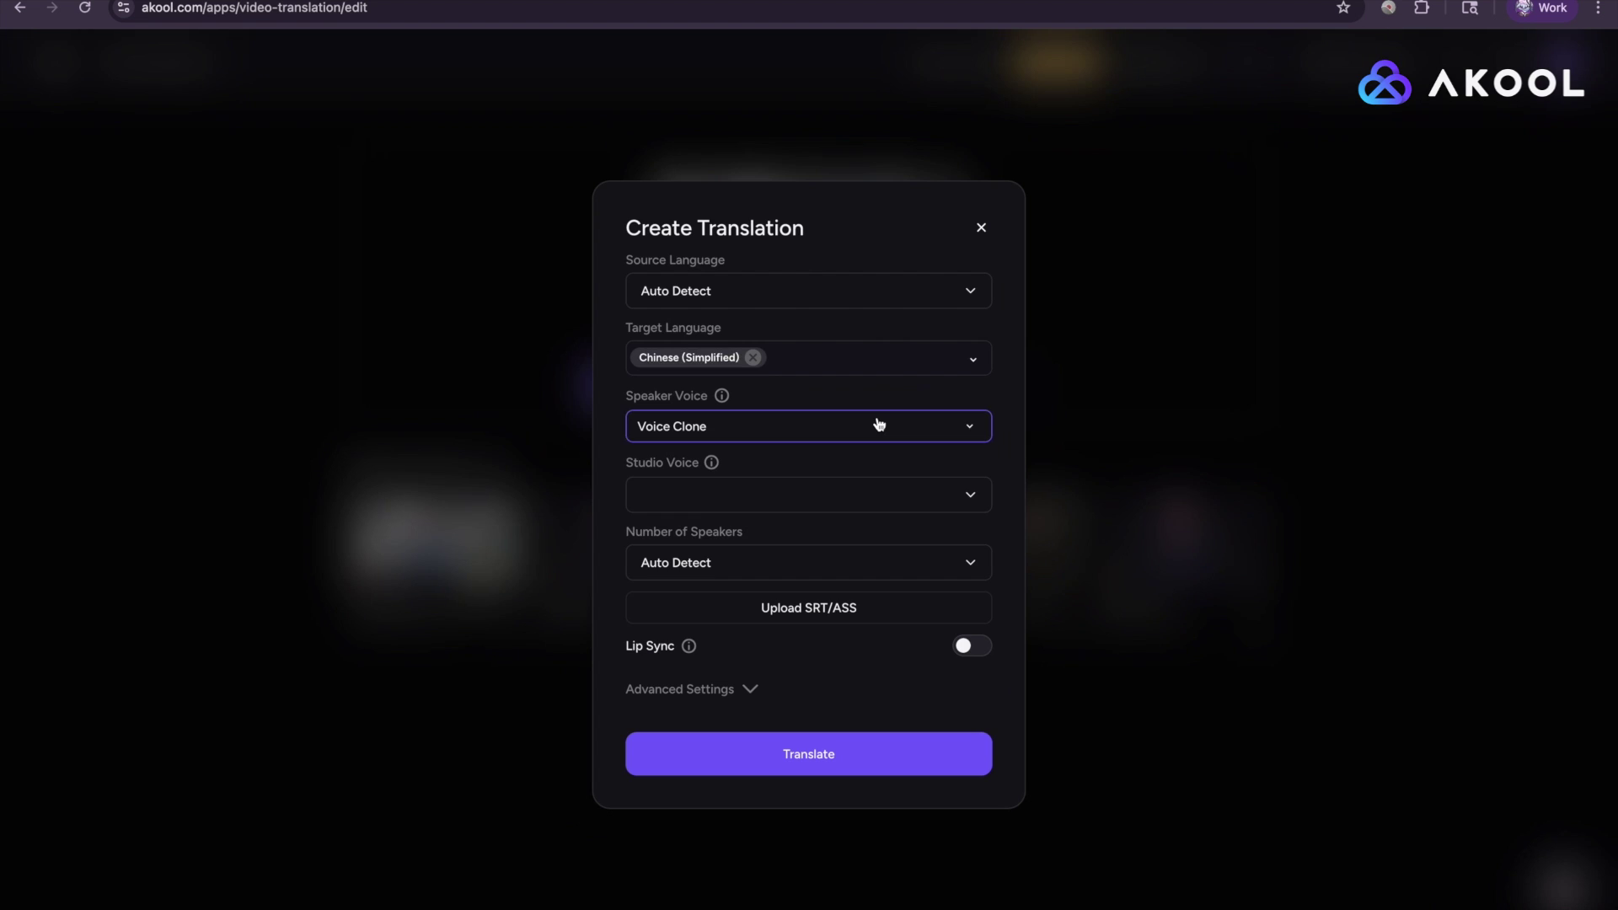
pyautogui.click(794, 563)
pyautogui.click(783, 655)
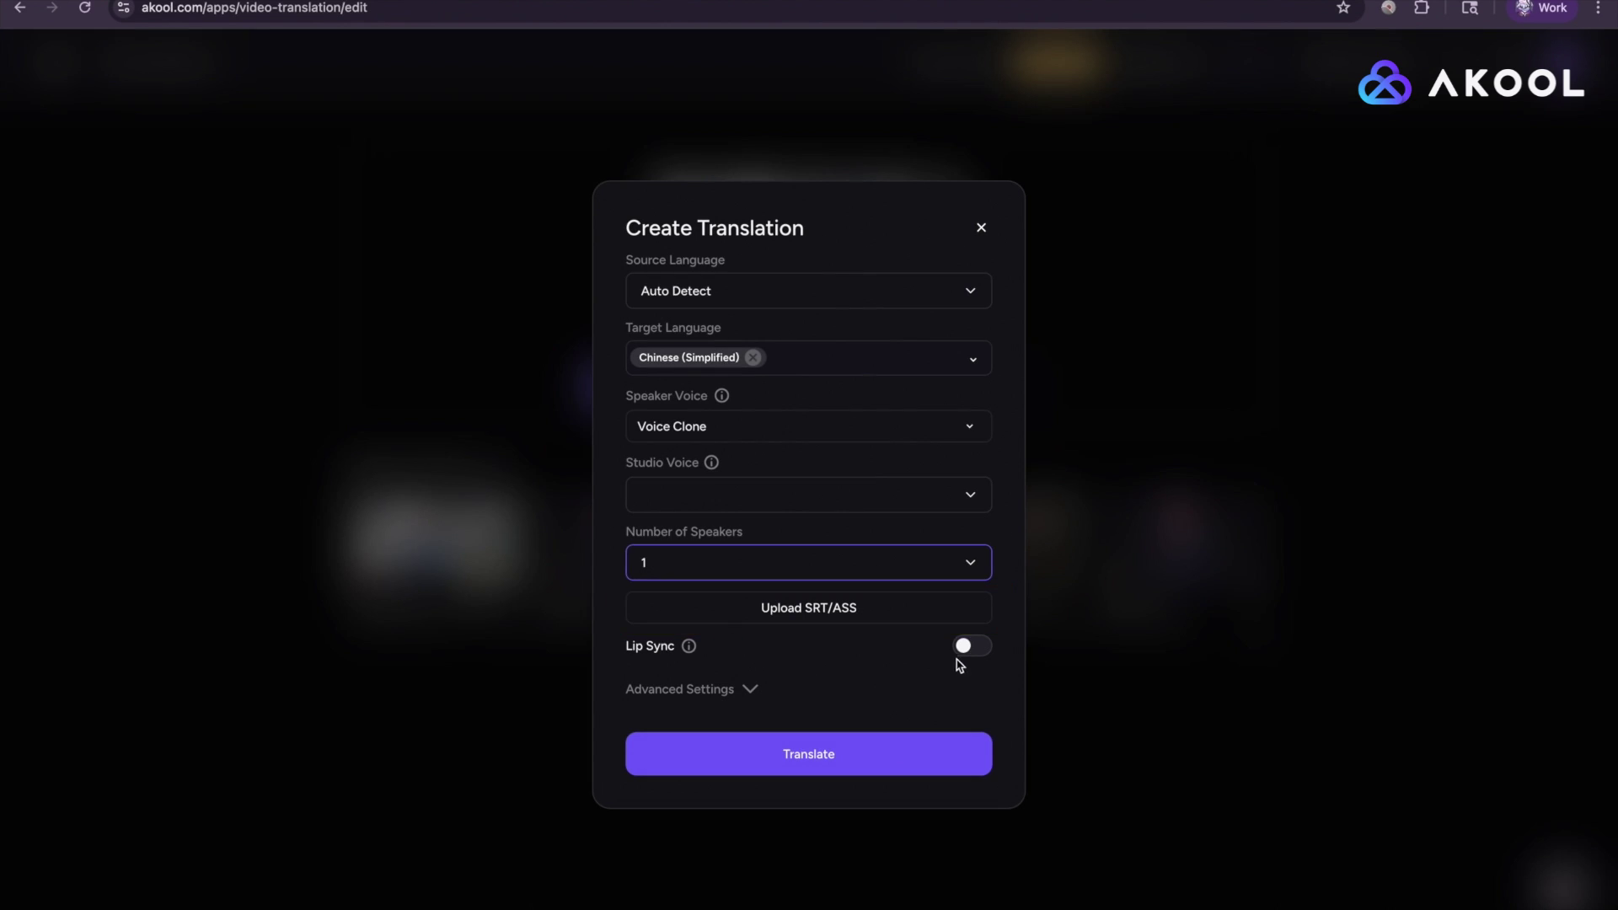
pyautogui.click(977, 650)
pyautogui.click(980, 650)
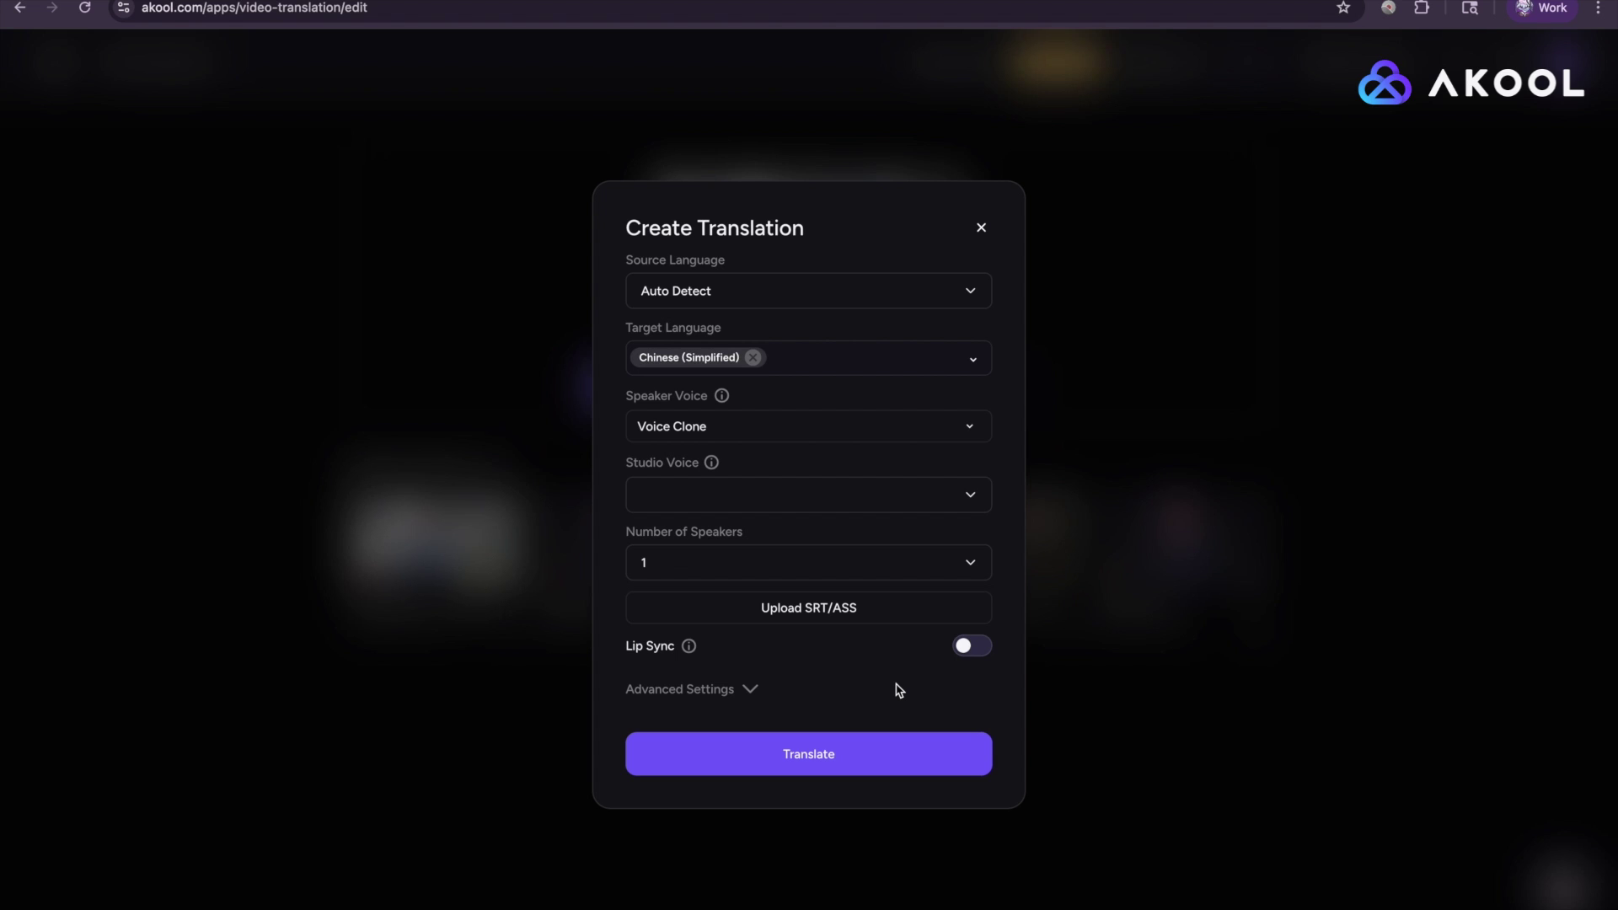
# In Advanced Settings, enable Remove BGM, target-language captions, and Keep the video specs unchanged
pyautogui.click(760, 691)
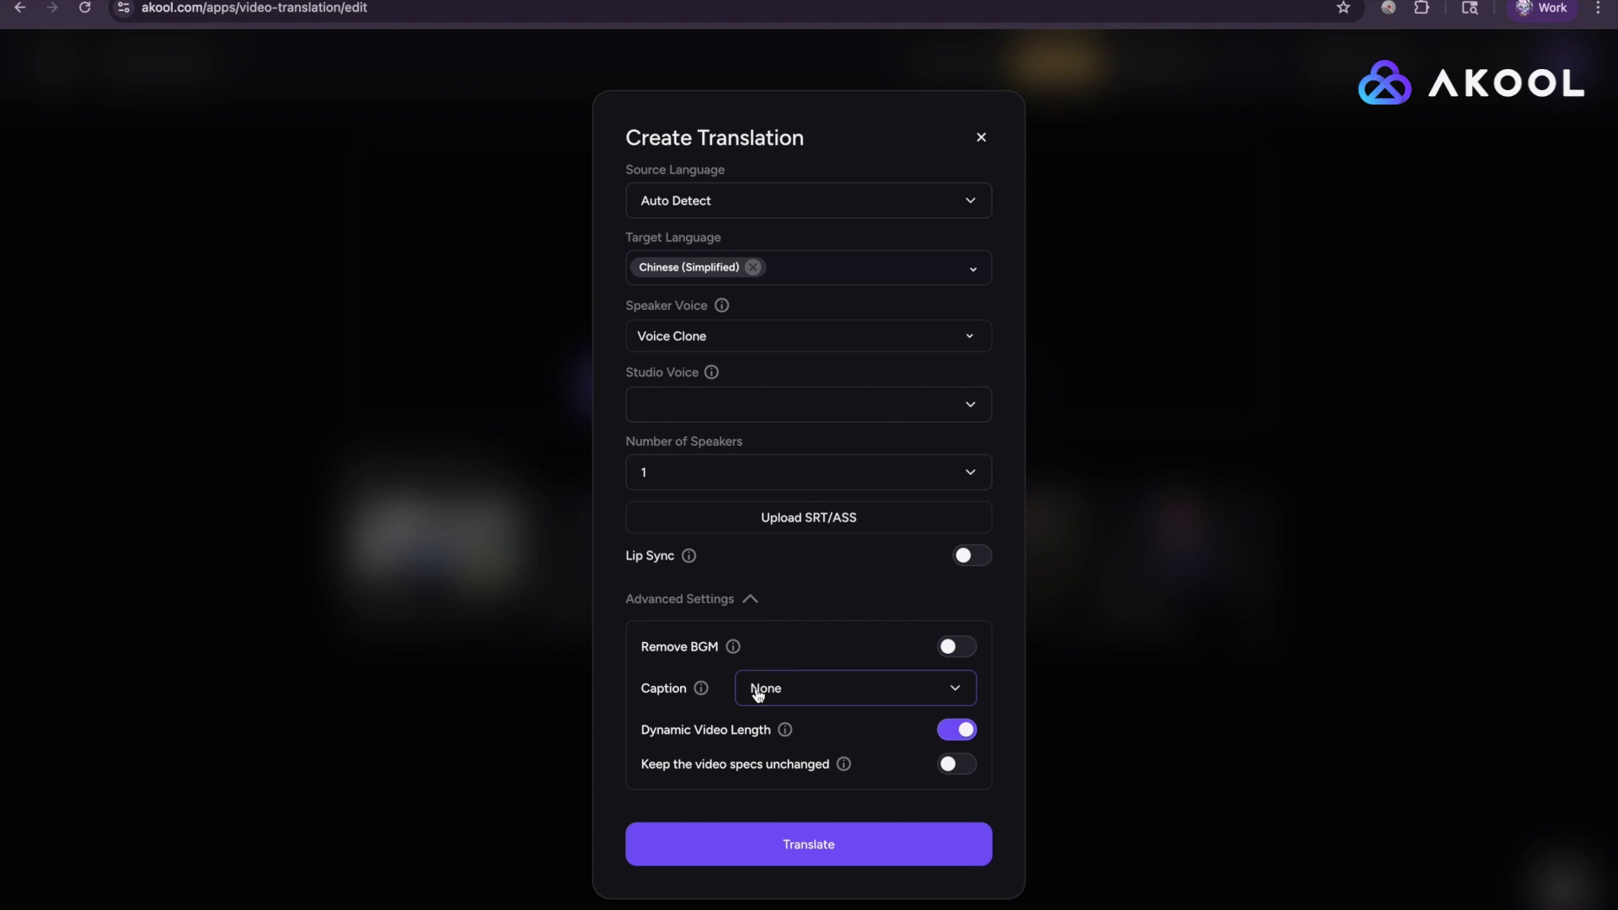
pyautogui.click(949, 649)
pyautogui.click(876, 698)
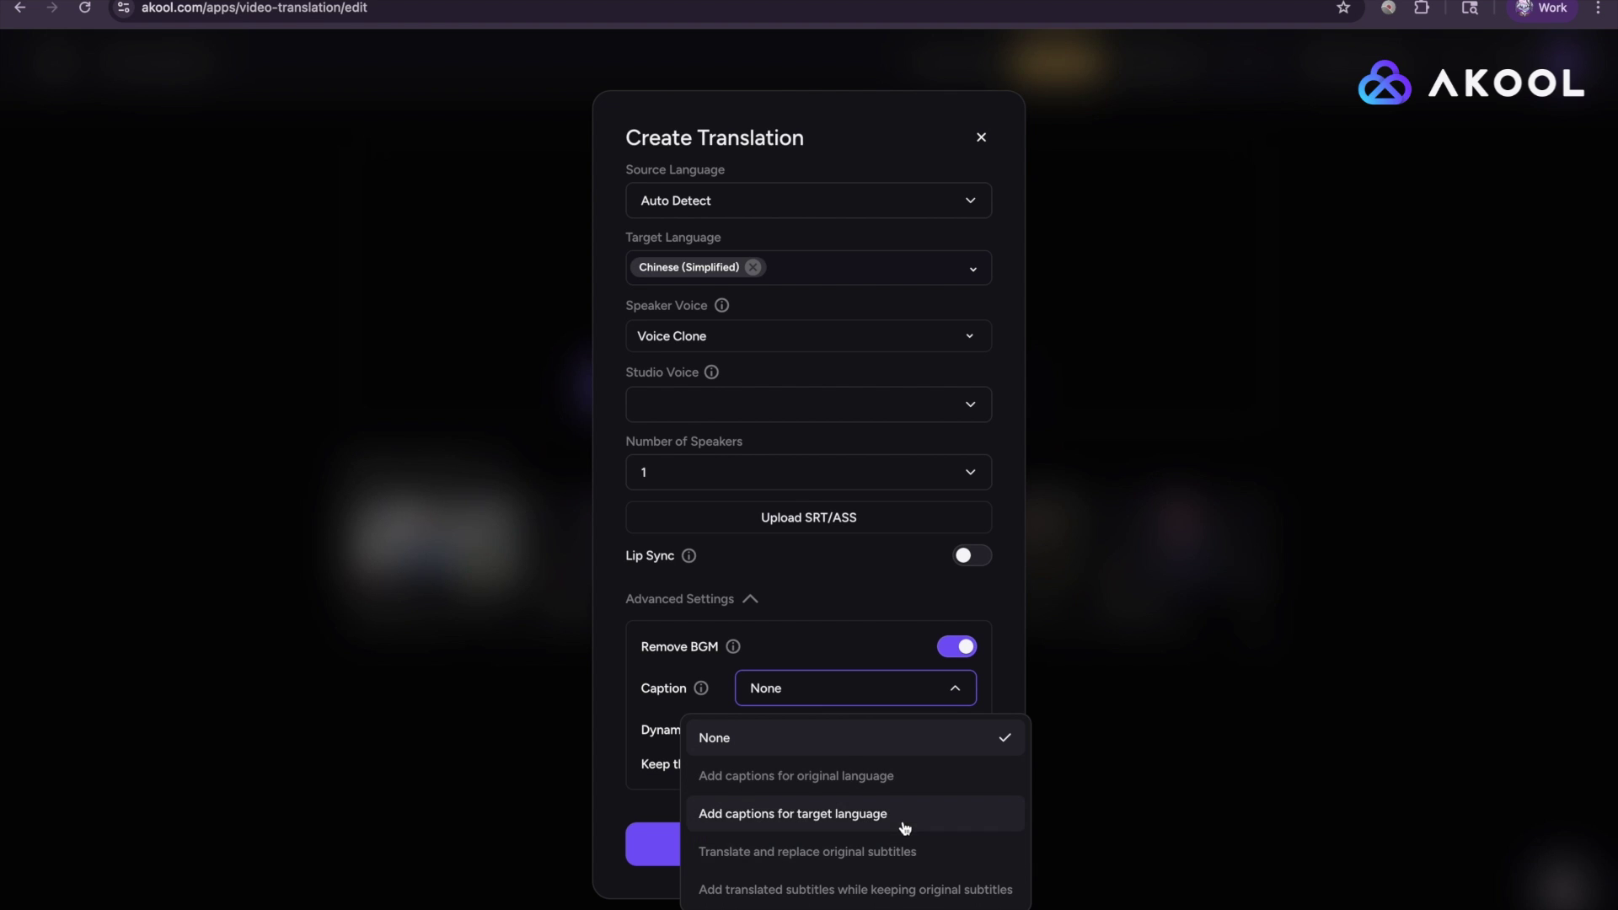
pyautogui.click(868, 814)
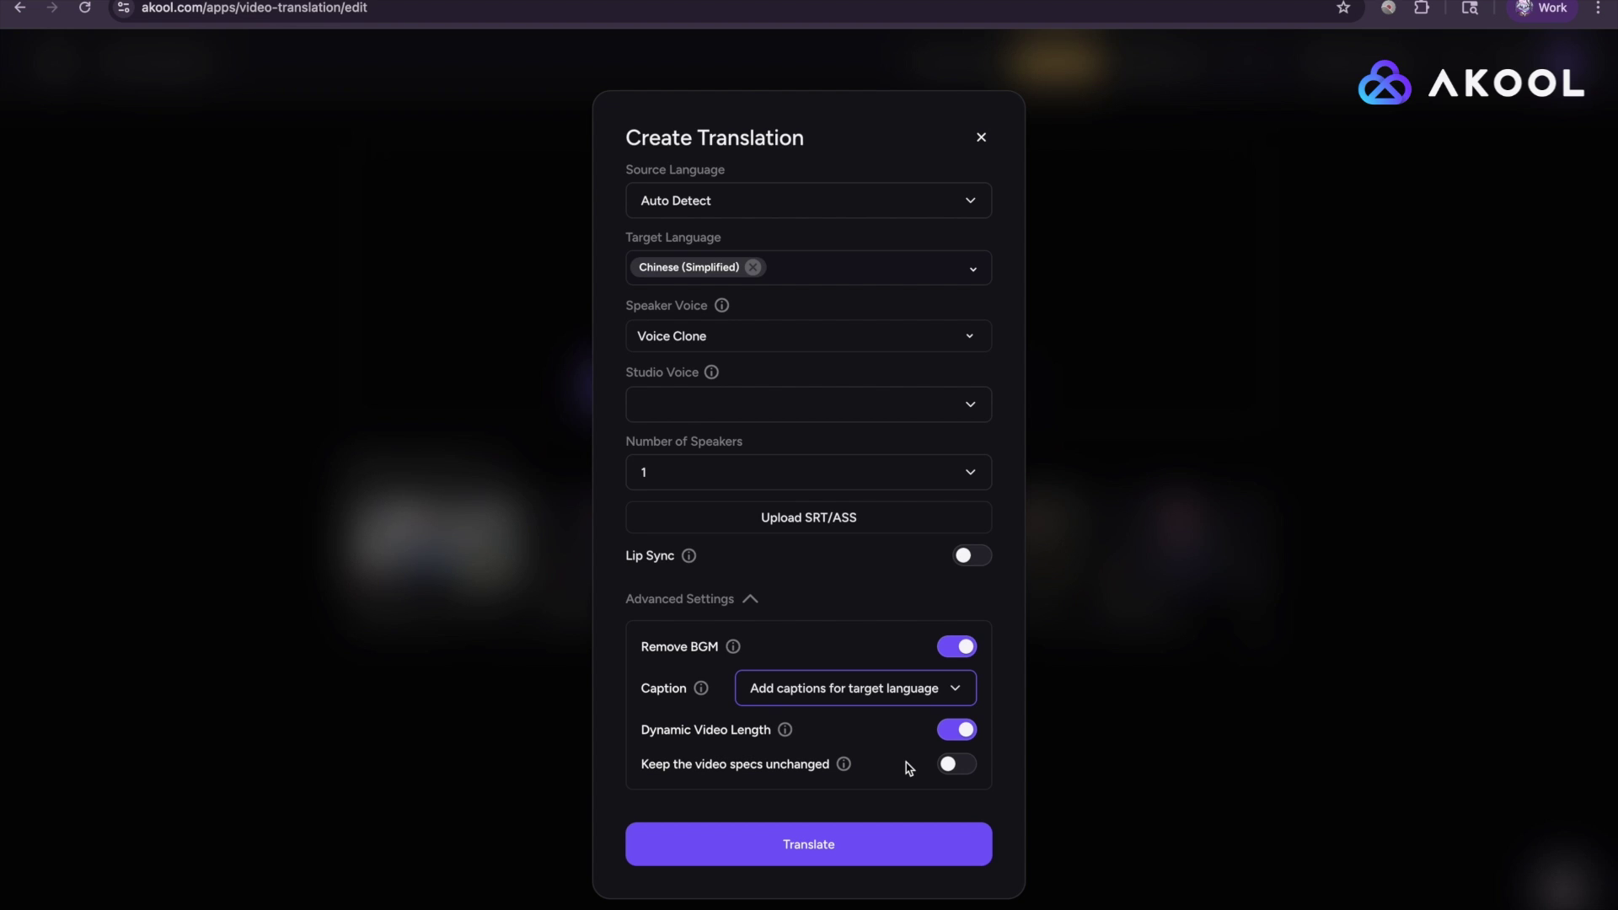
pyautogui.click(952, 767)
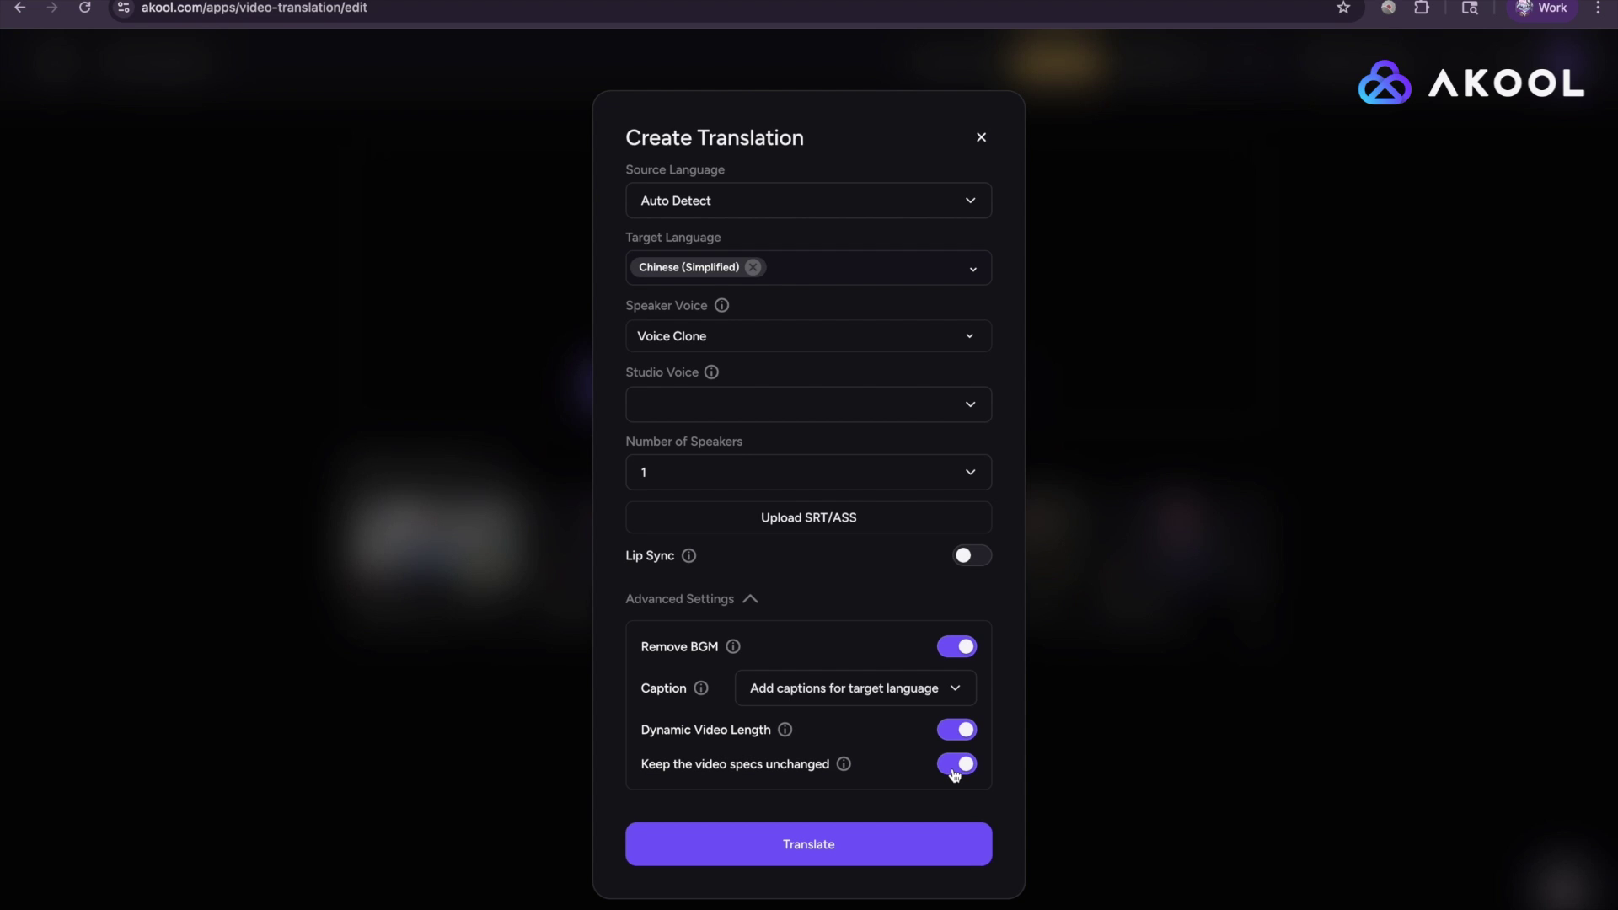
# Run the Chinese translation, then preview the new result and exit the player
pyautogui.click(887, 849)
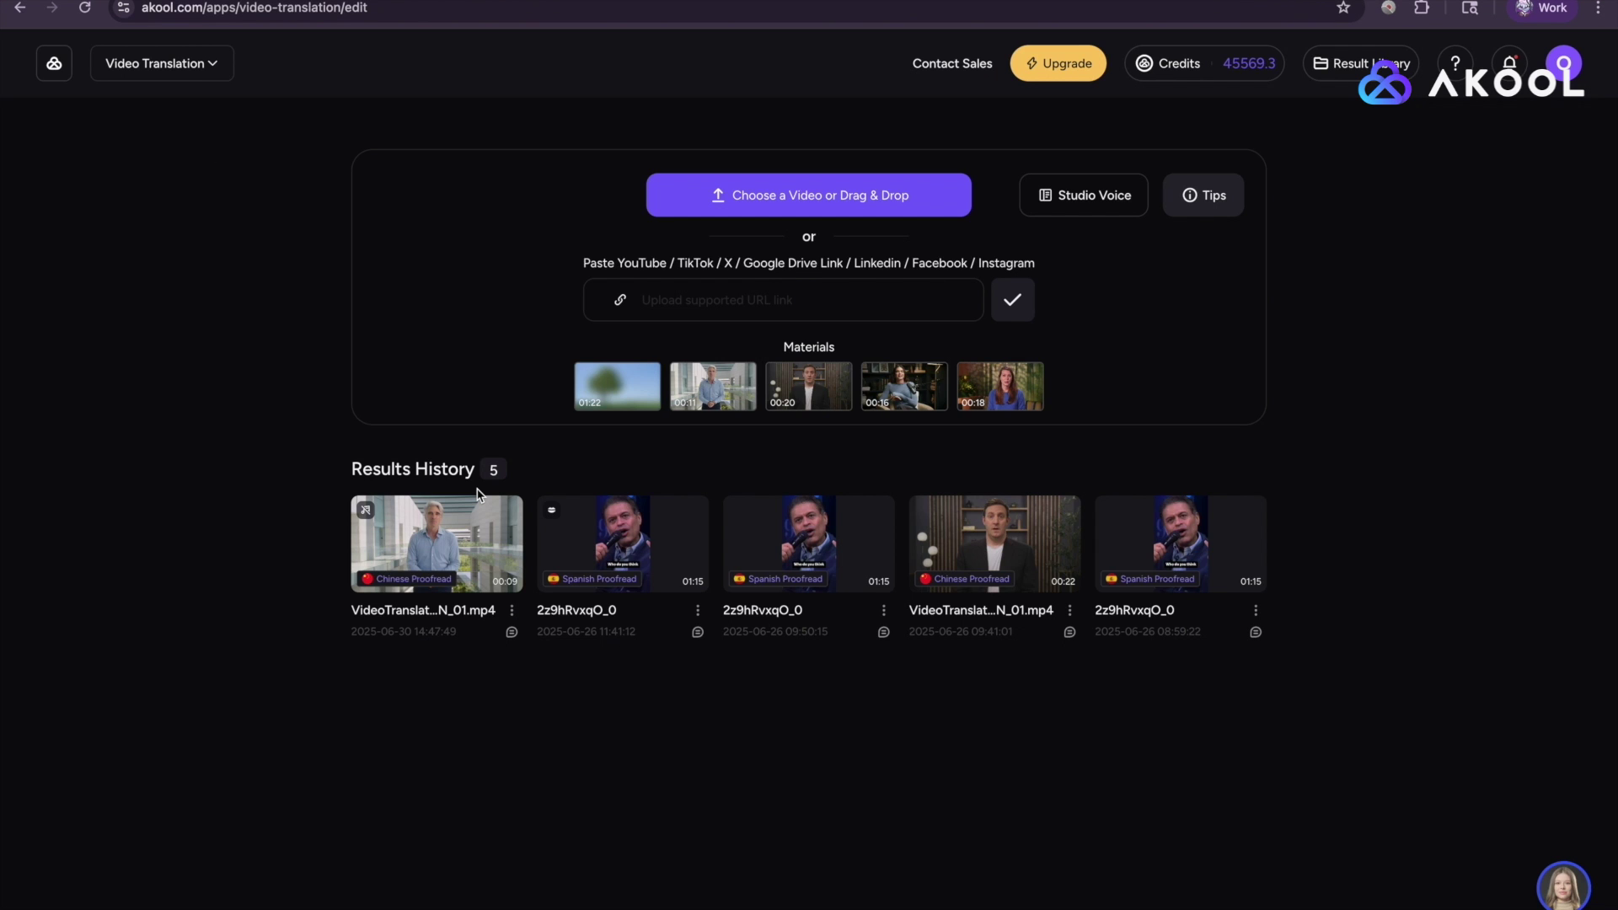
pyautogui.click(512, 554)
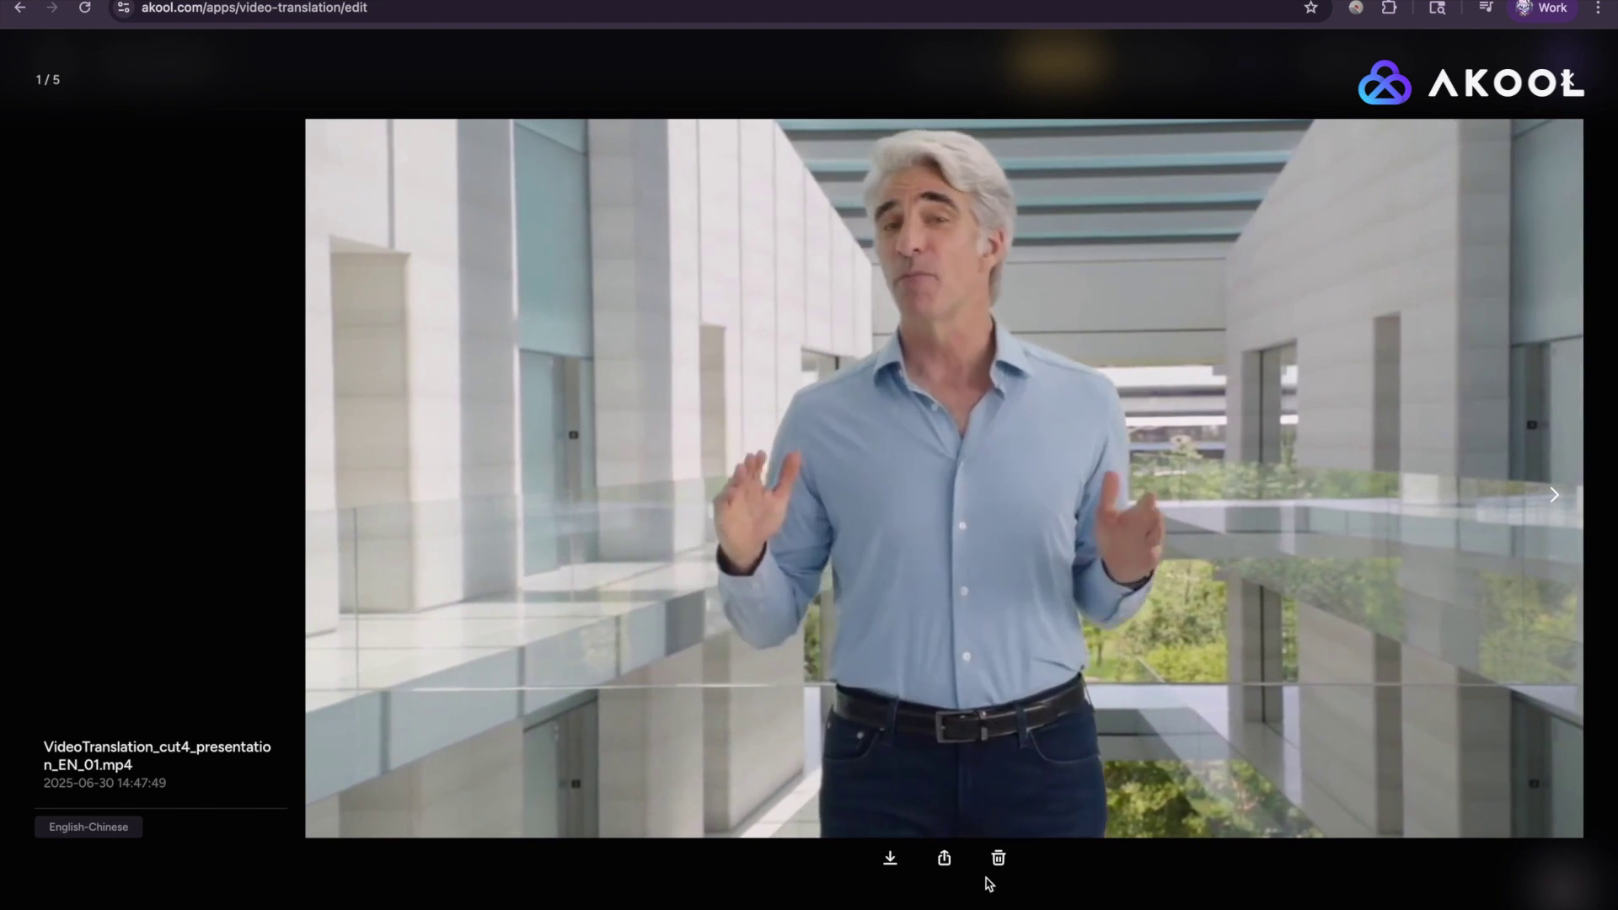
pyautogui.press('Escape')
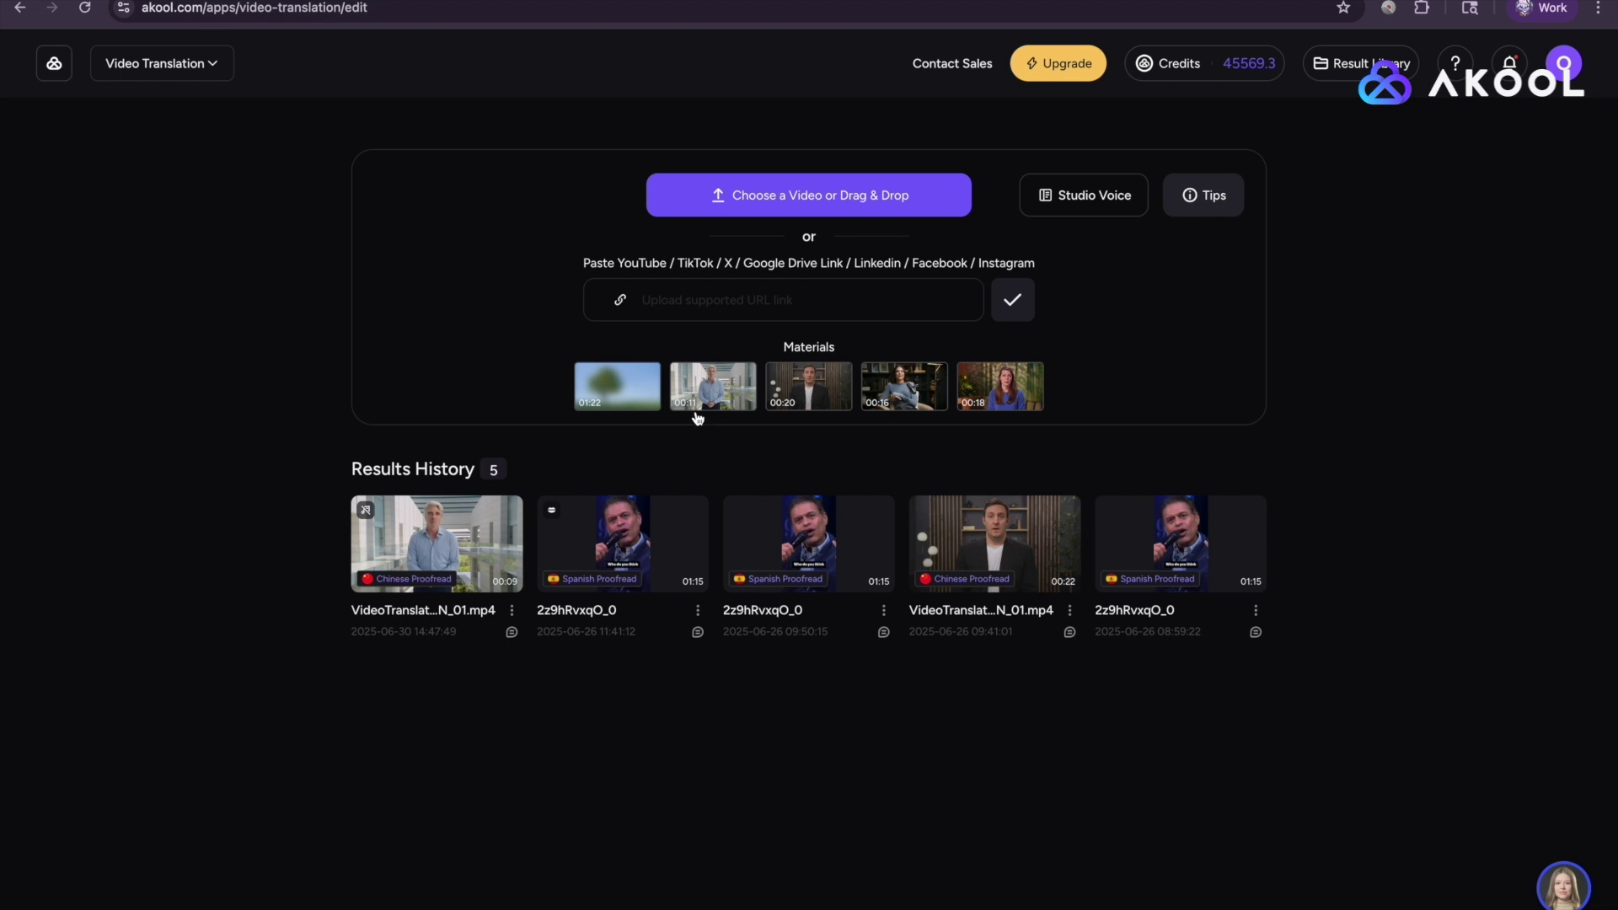